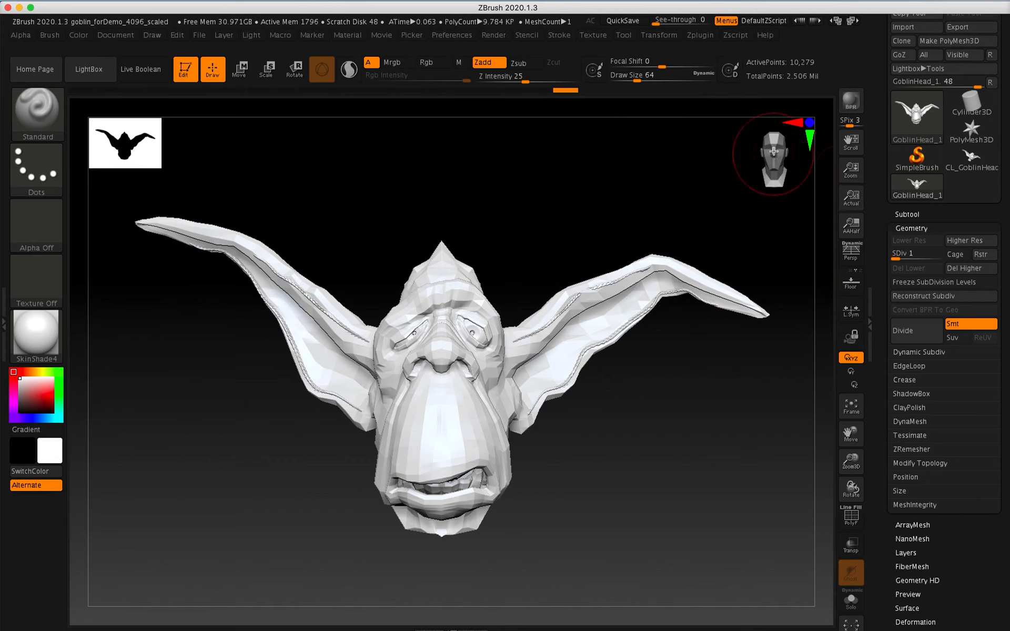
# Set the displacement map's SubDiv level to 1 in the Multi Map Exporter export options
pyautogui.click(702, 36)
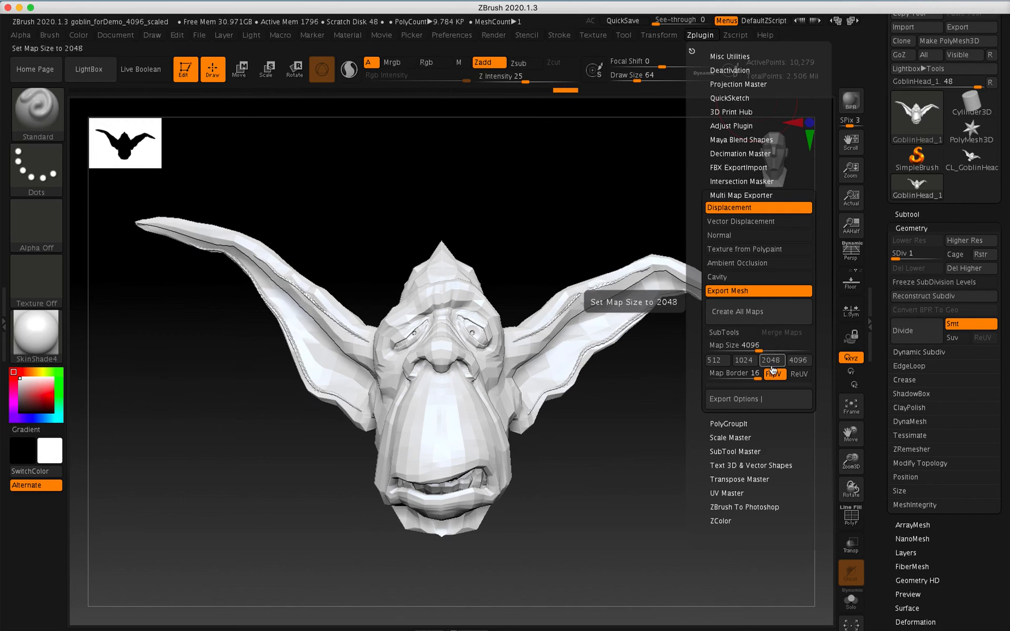
pyautogui.click(736, 400)
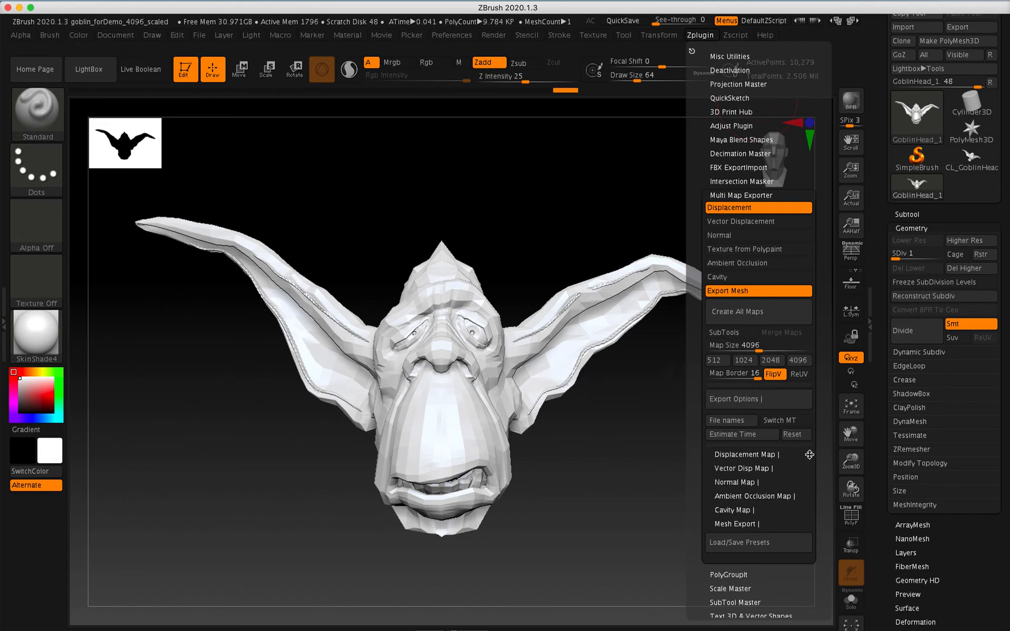
pyautogui.click(745, 455)
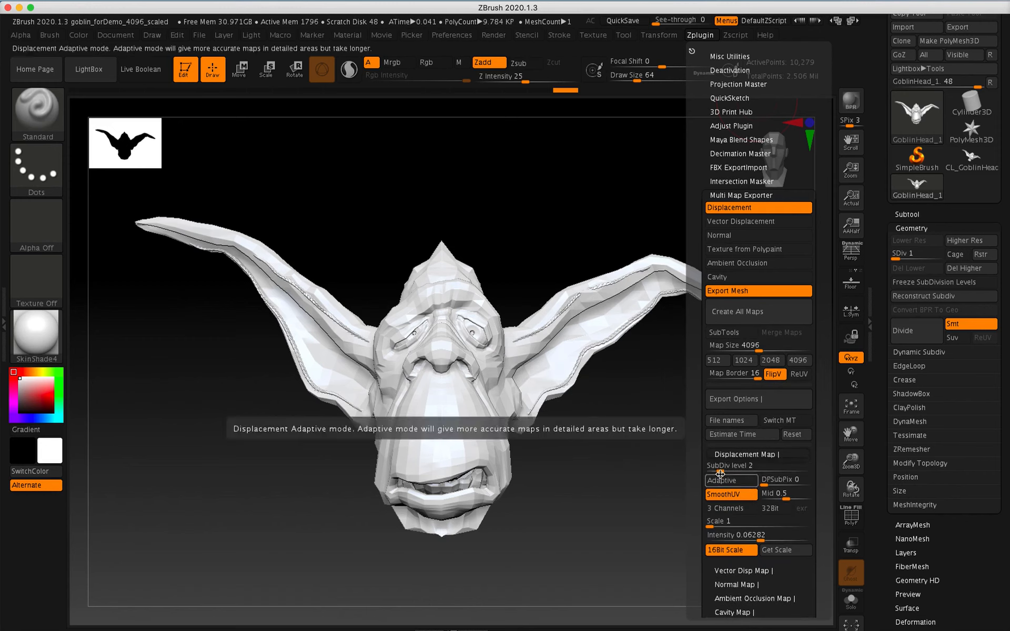
pyautogui.moveTo(718, 470); pyautogui.dragTo(711, 472)
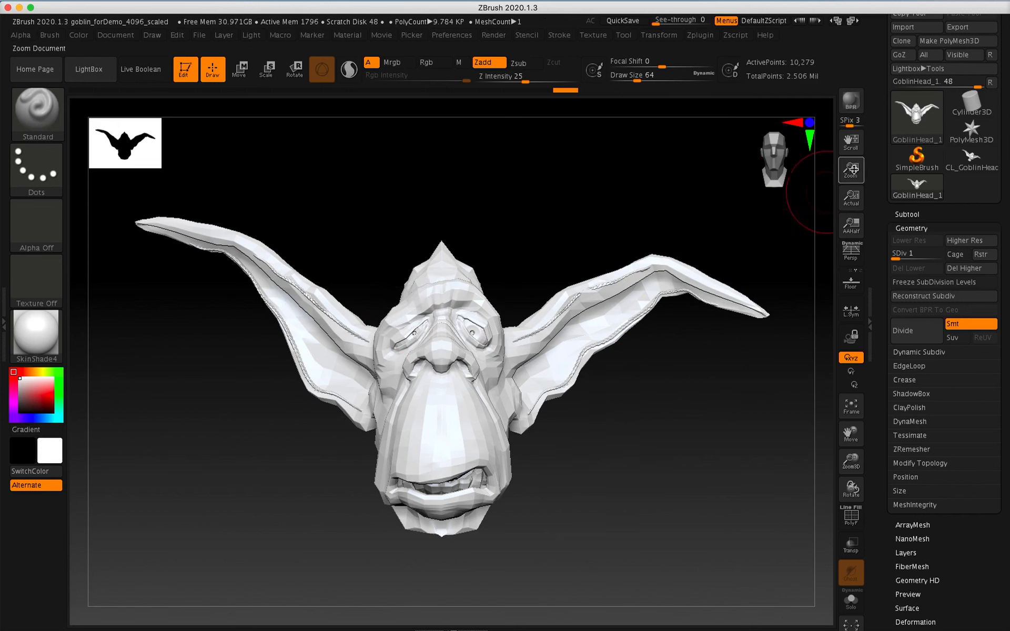
# Set the displacement map's Mid value to 0 and calculate its scale with Get Scale
pyautogui.click(694, 36)
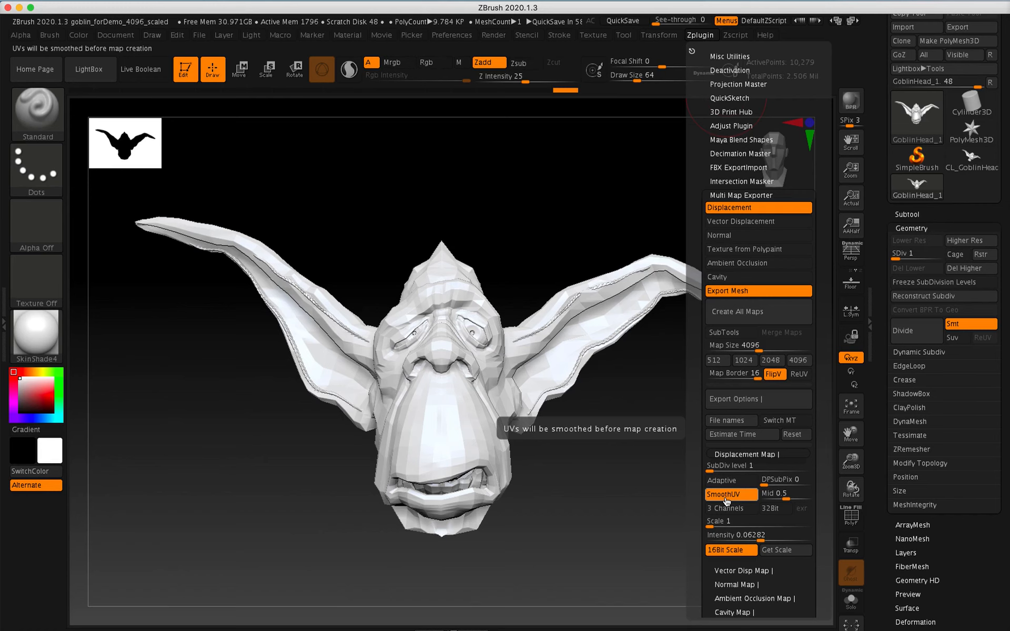
pyautogui.moveTo(789, 499); pyautogui.dragTo(744, 500)
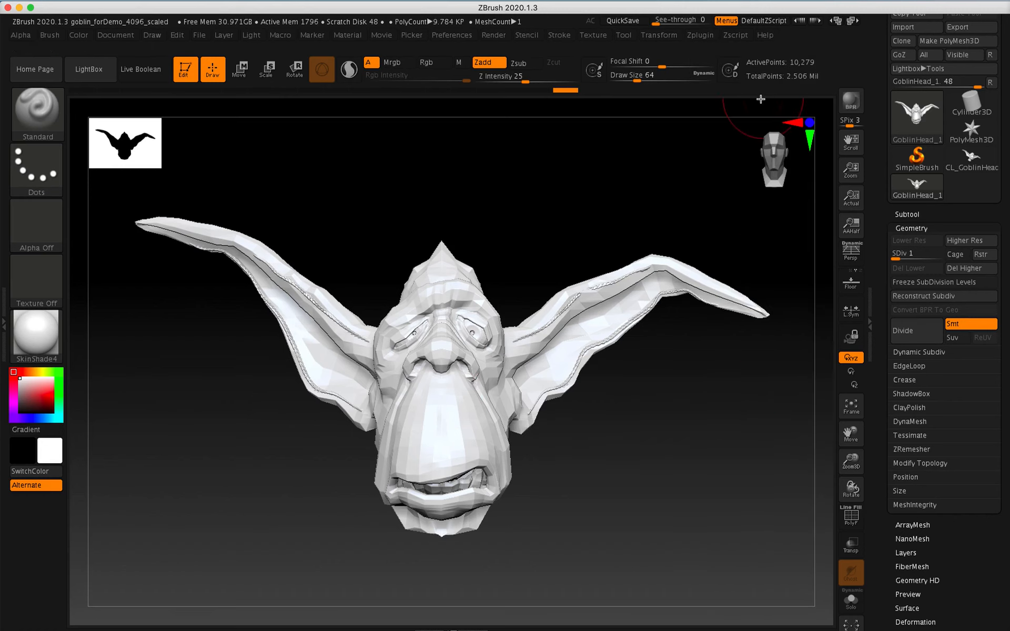
pyautogui.click(700, 36)
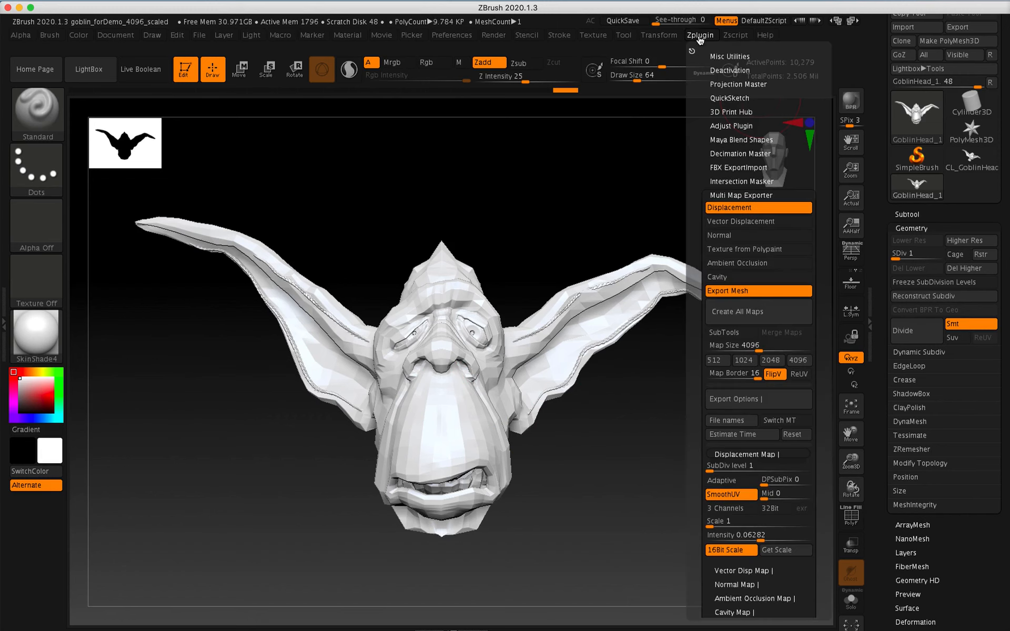
pyautogui.click(784, 551)
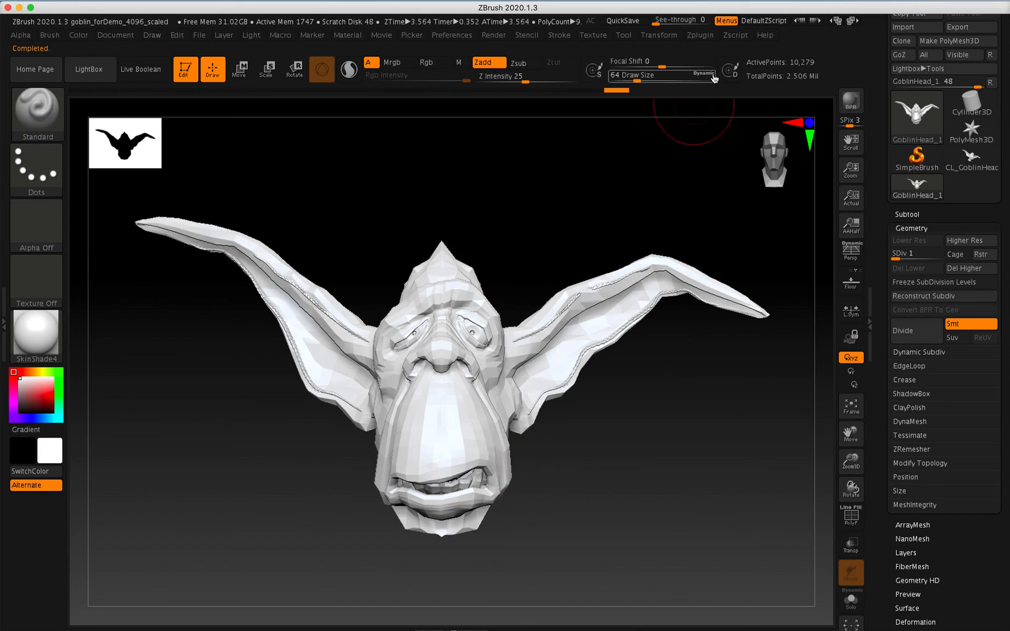
# Create all maps and save them as GoblinHead_1.psd in a new folder named goblin4 inside Goblin2
pyautogui.click(700, 35)
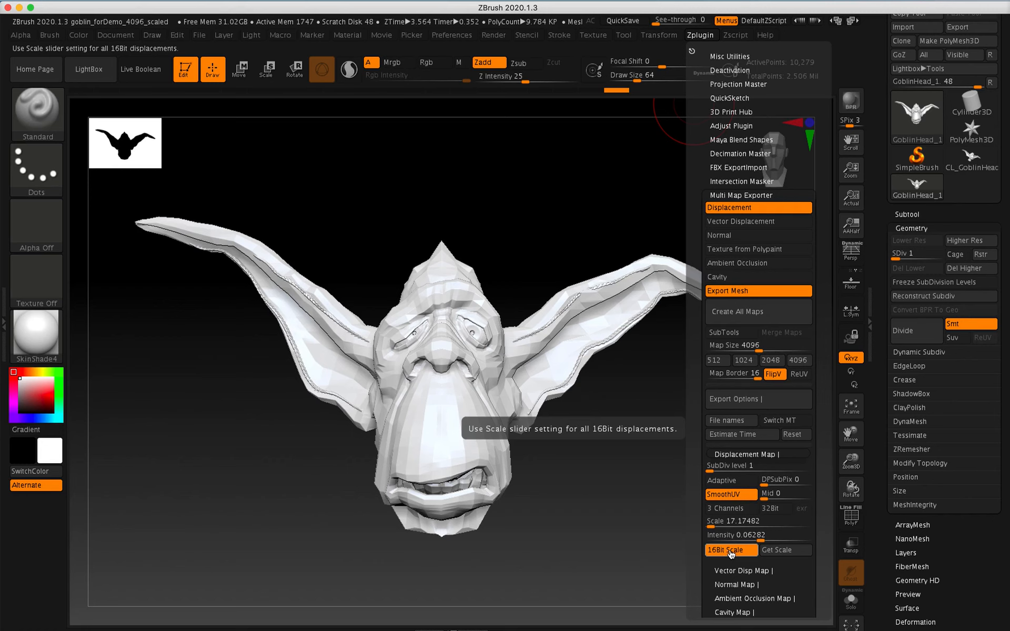
pyautogui.click(756, 316)
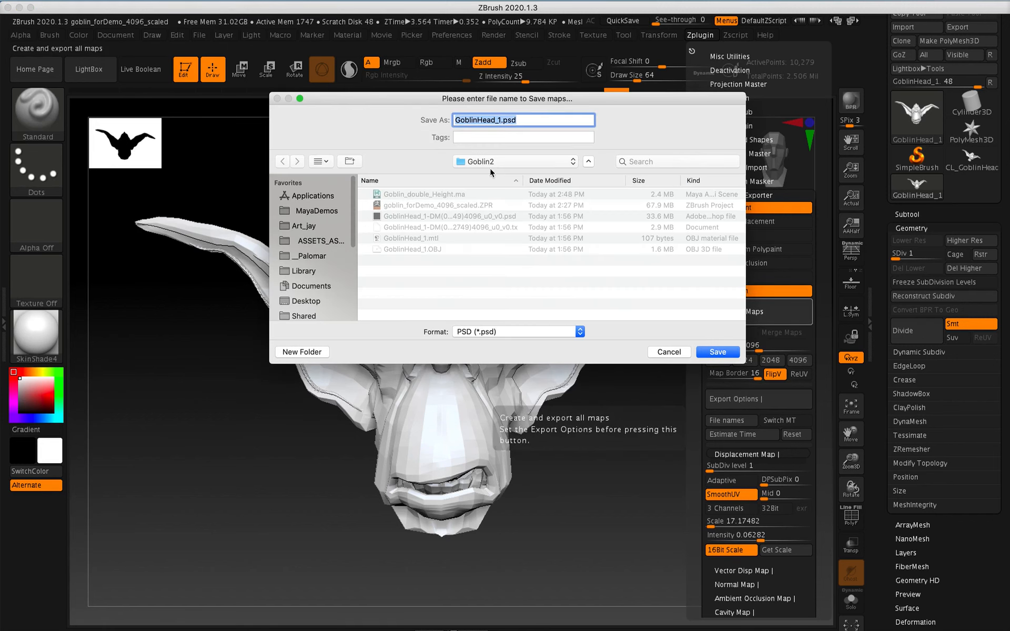
pyautogui.moveTo(488, 162); pyautogui.dragTo(494, 136)
pyautogui.click(298, 352)
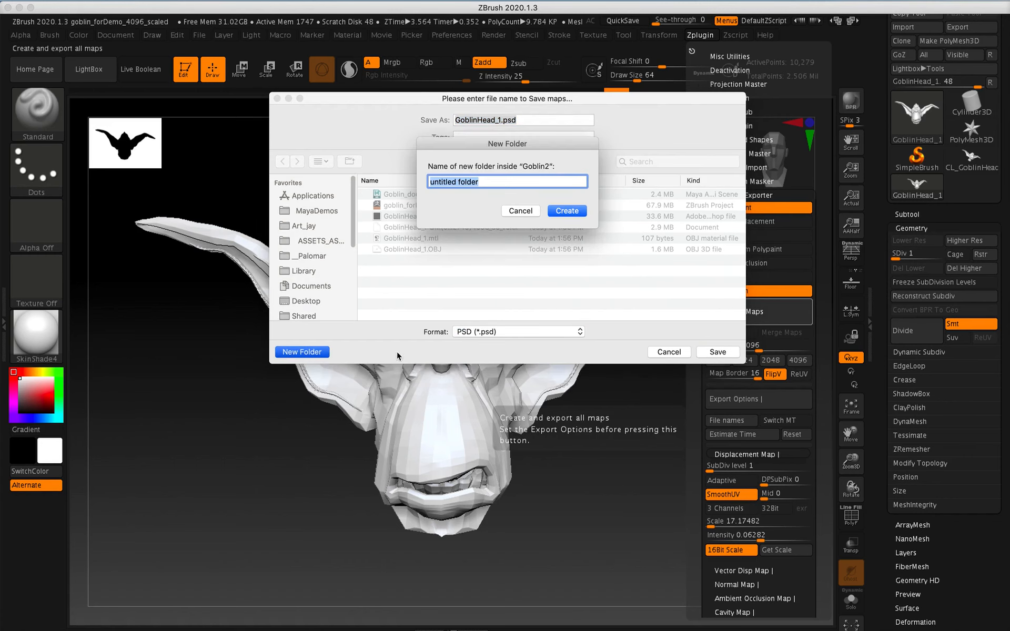
pyautogui.write('goblin4')
pyautogui.press('Return')
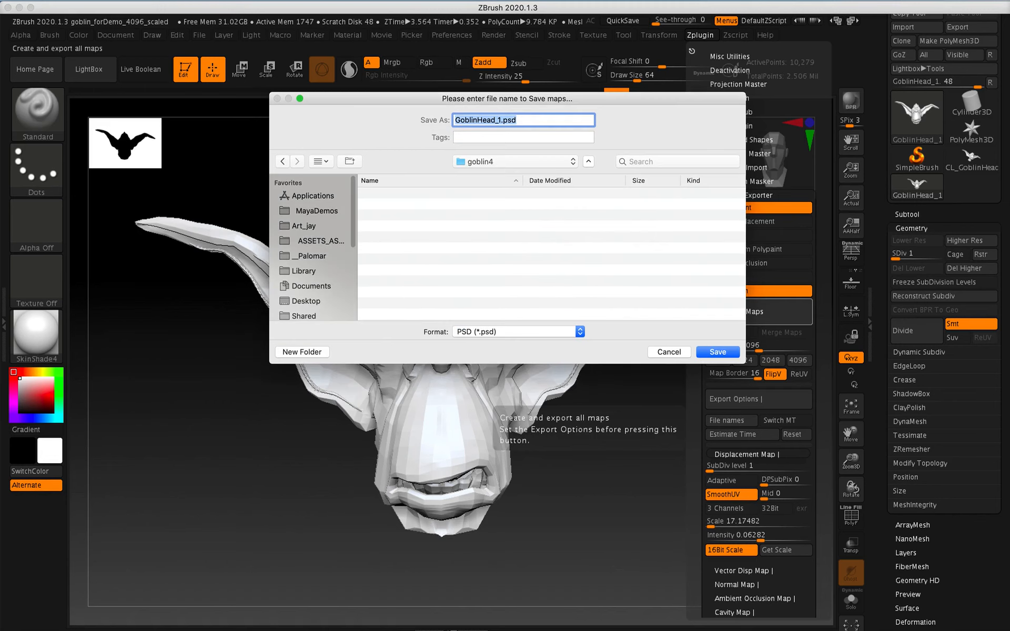
pyautogui.click(717, 352)
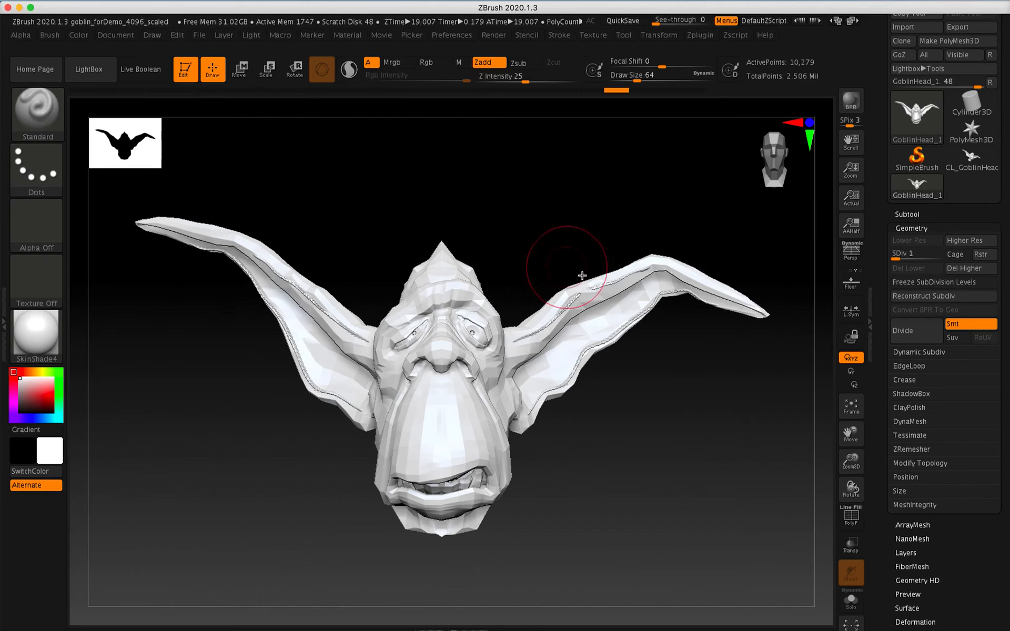
# Close ZBrush without saving the project and switch to the Goblin_double_Height.ma scene in Maya
pyautogui.click(7, 7)
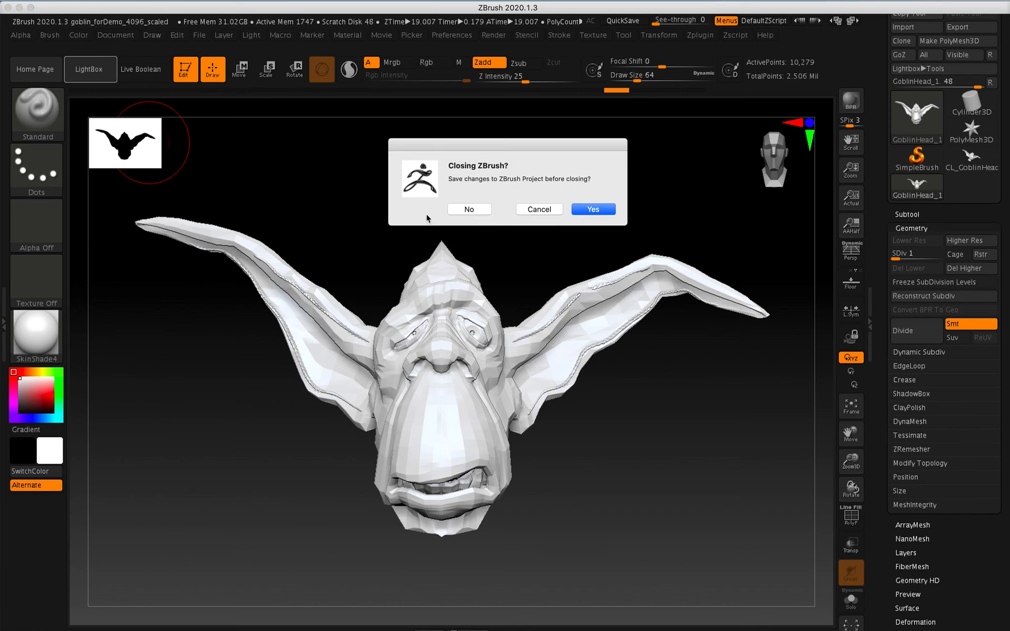
pyautogui.click(467, 210)
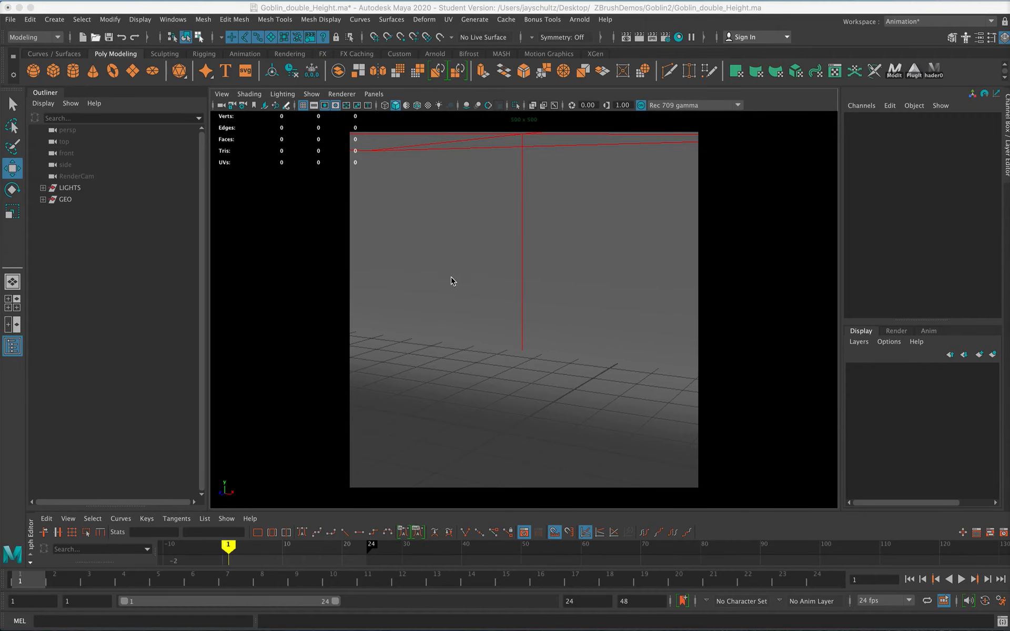
pyautogui.click(480, 11)
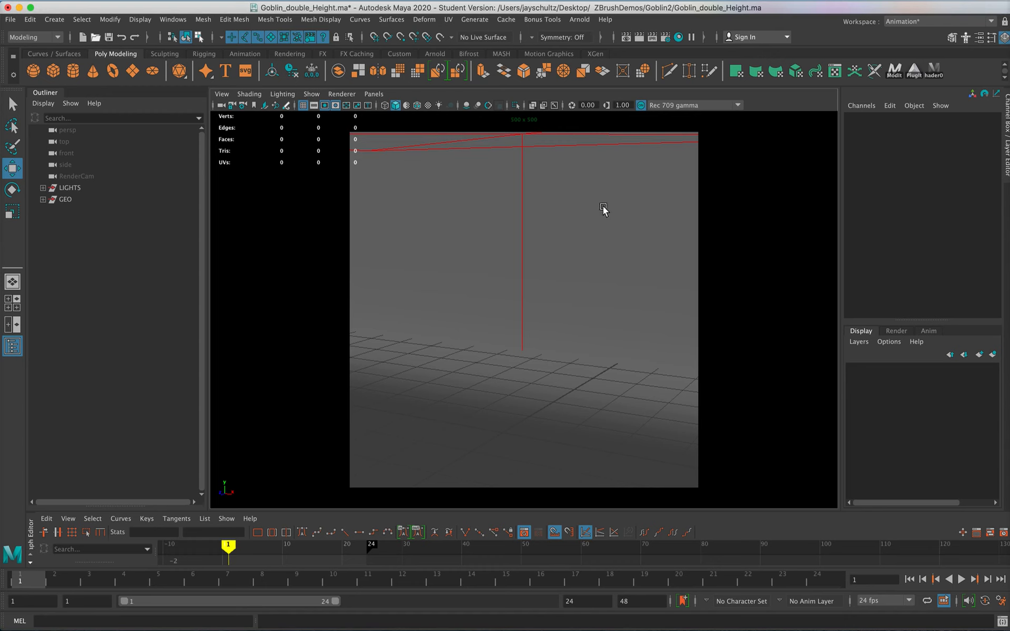
# Import GoblinHead_1.OBJ from the Goblin2 folder into the scene and dismiss the mental ray notice
pyautogui.keyDown('alt'); pyautogui.moveTo(604, 346); pyautogui.dragTo(564, 318, button='right'); pyautogui.keyUp('alt')
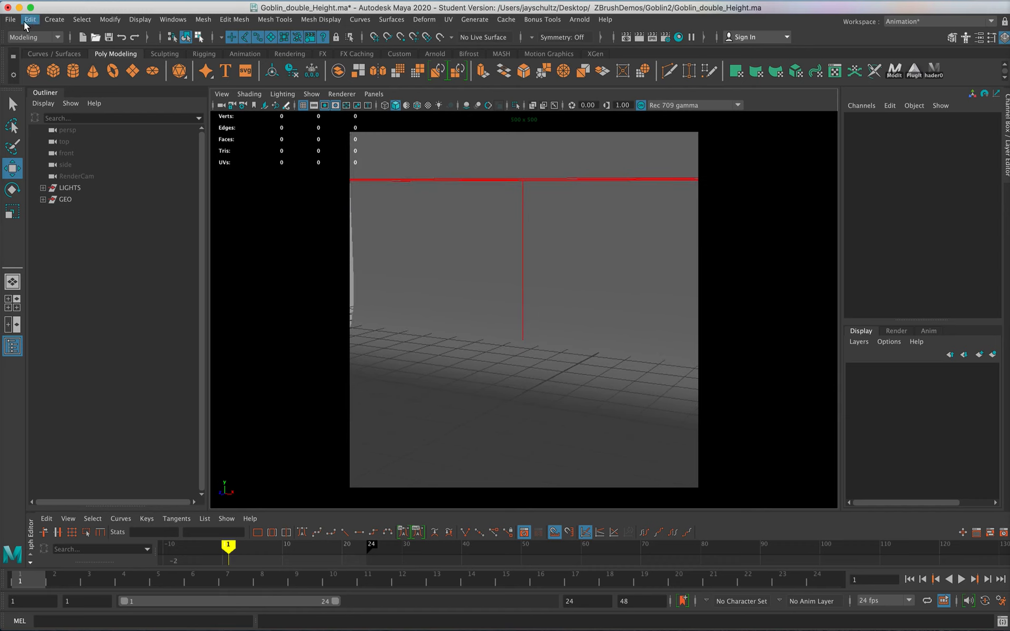
pyautogui.click(10, 19)
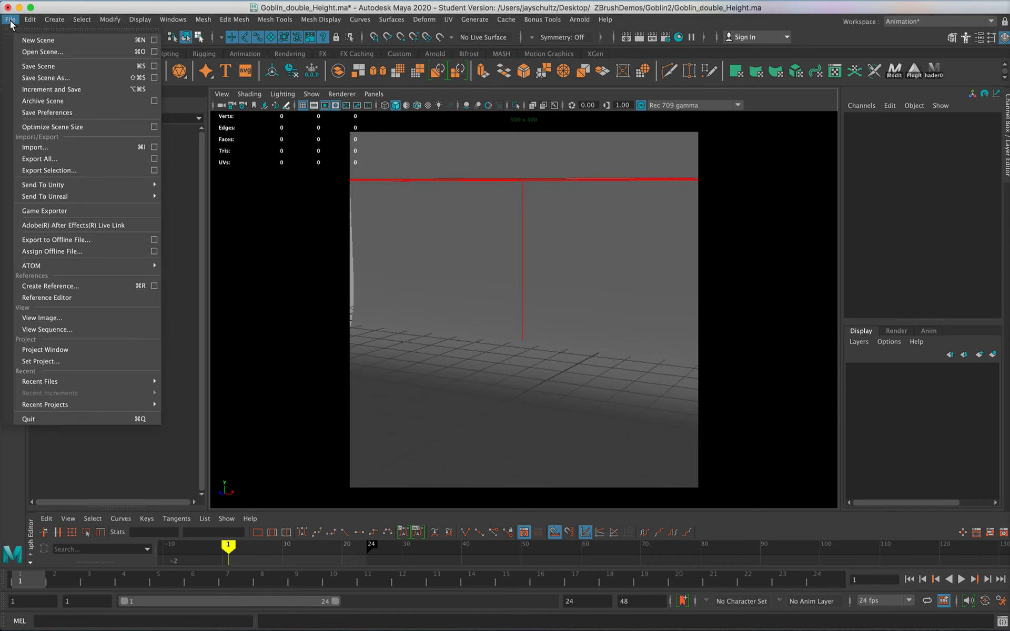
pyautogui.click(60, 148)
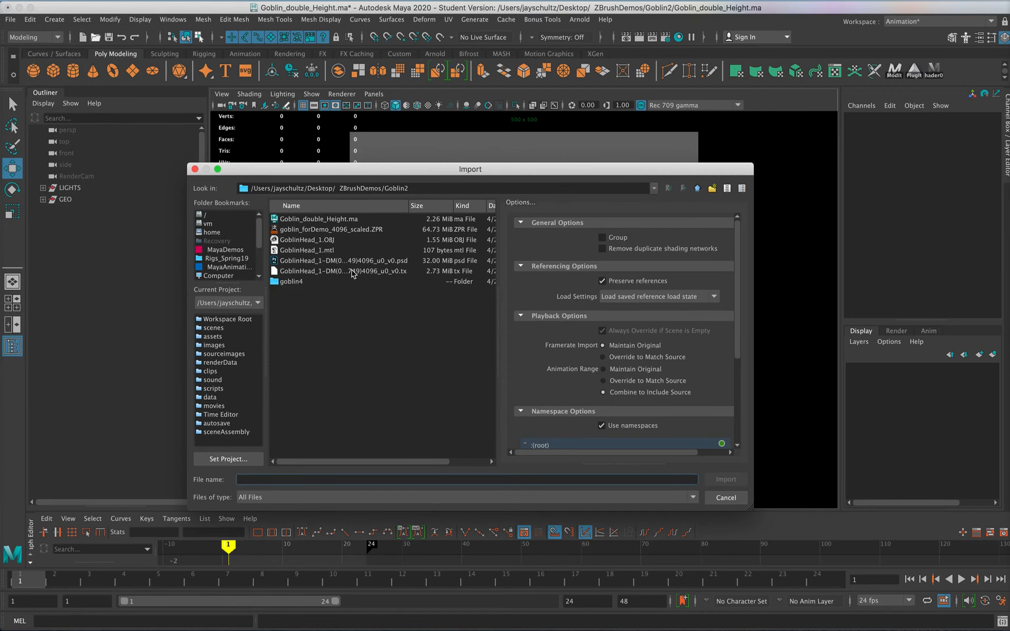
pyautogui.click(310, 240)
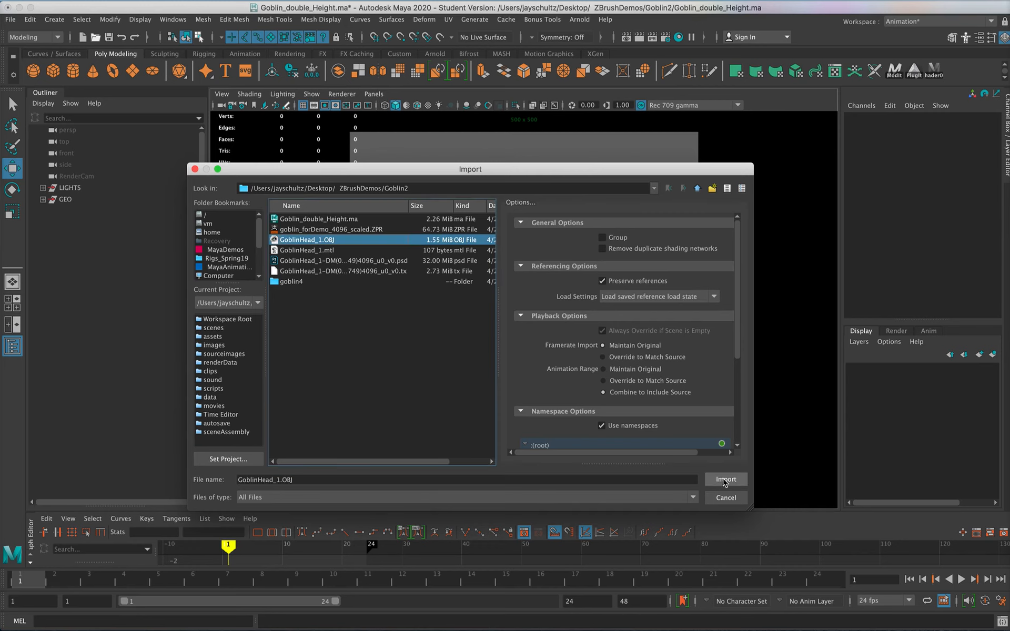
pyautogui.click(726, 480)
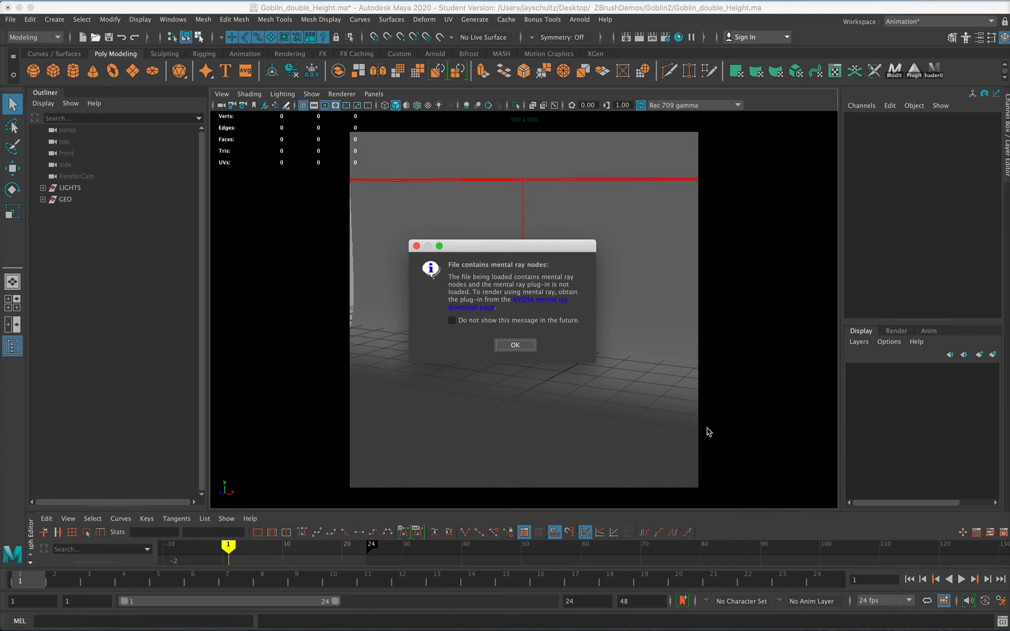
pyautogui.click(516, 346)
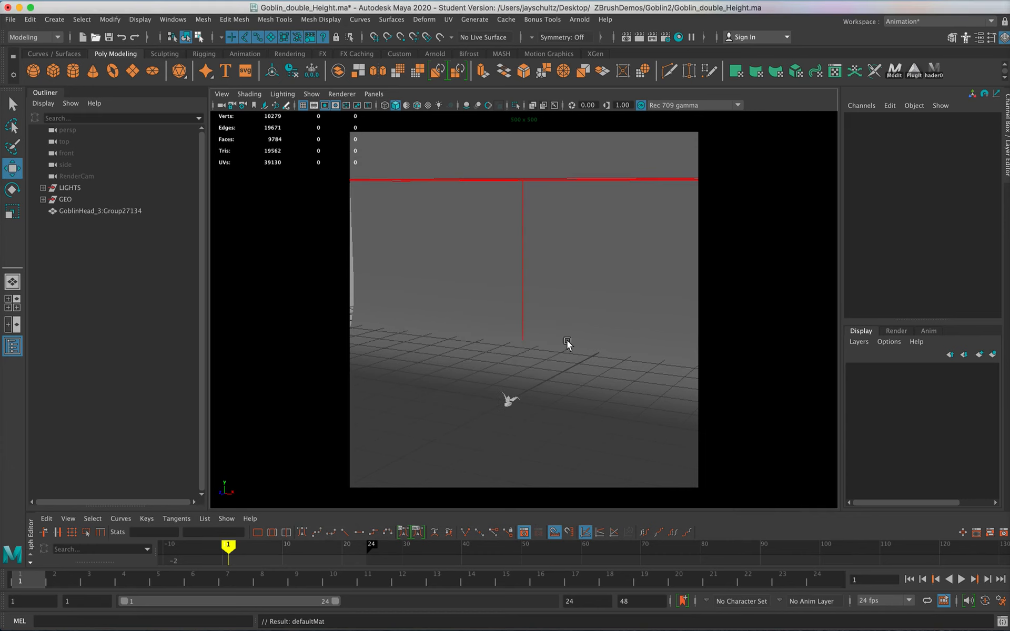
# Scale the imported goblin head to 30 on all three axes and raise it about 2.8 units in Y
pyautogui.click(513, 402)
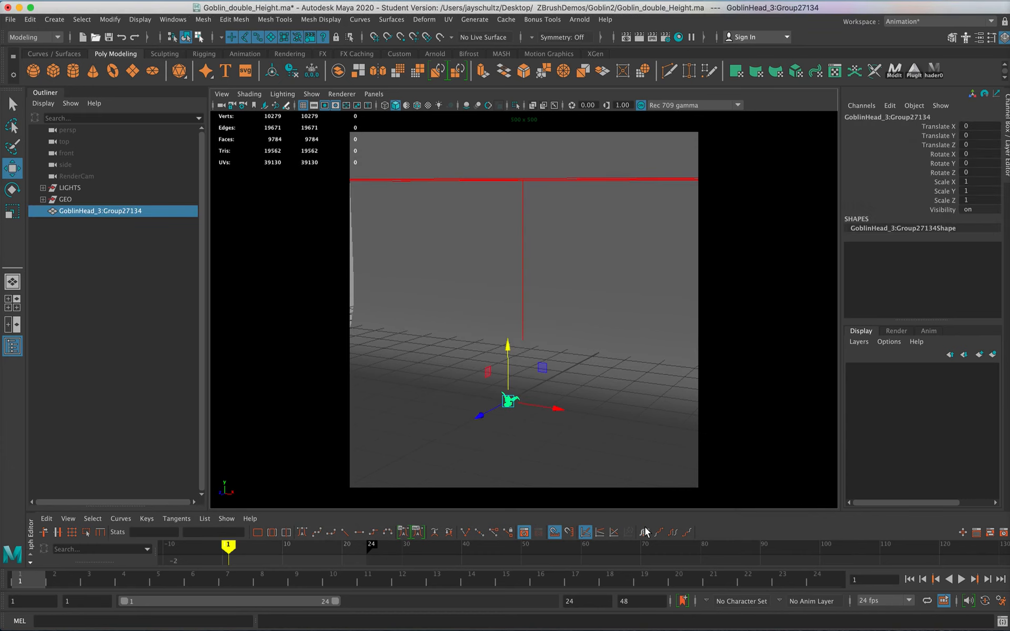
pyautogui.moveTo(971, 184); pyautogui.dragTo(974, 202)
pyautogui.write('30')
pyautogui.press('Return')
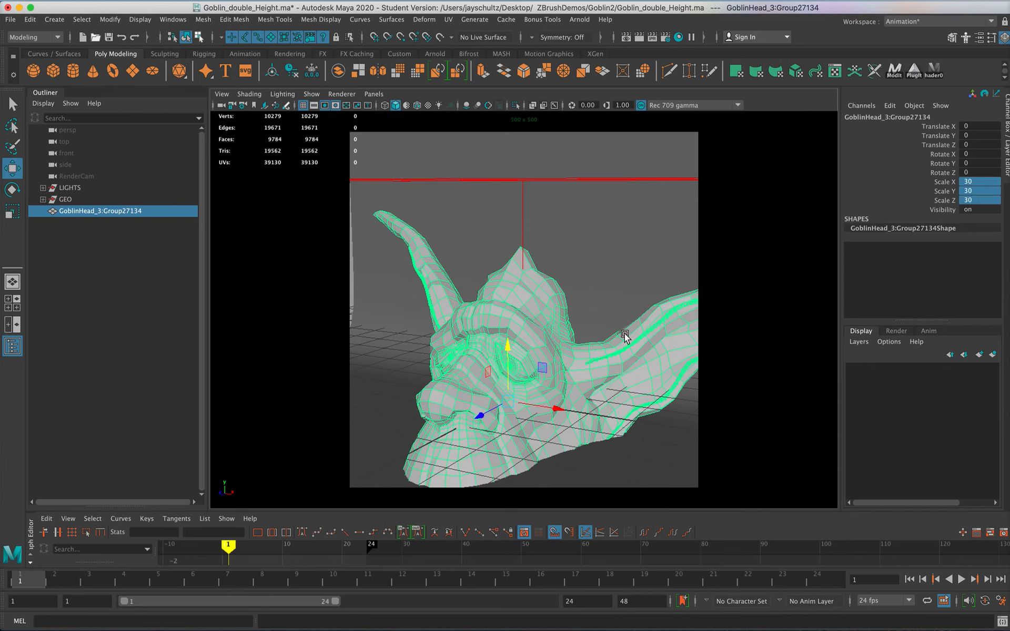
pyautogui.moveTo(510, 349); pyautogui.dragTo(514, 216)
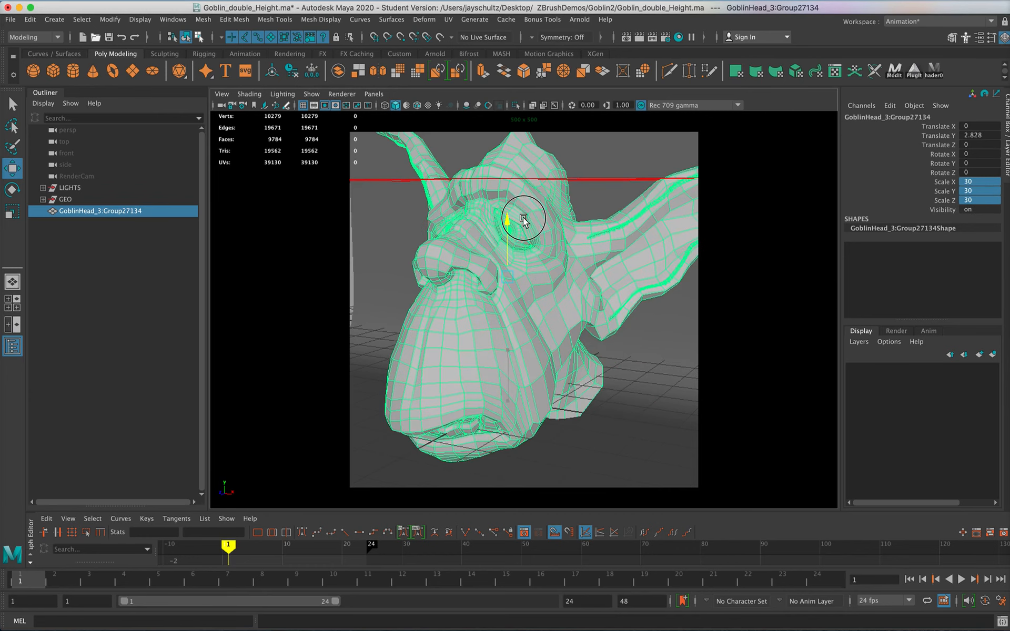
# Set the goblin head's scale to 20 on all three axes and lower it to about 2.24 in Y
pyautogui.click(984, 182)
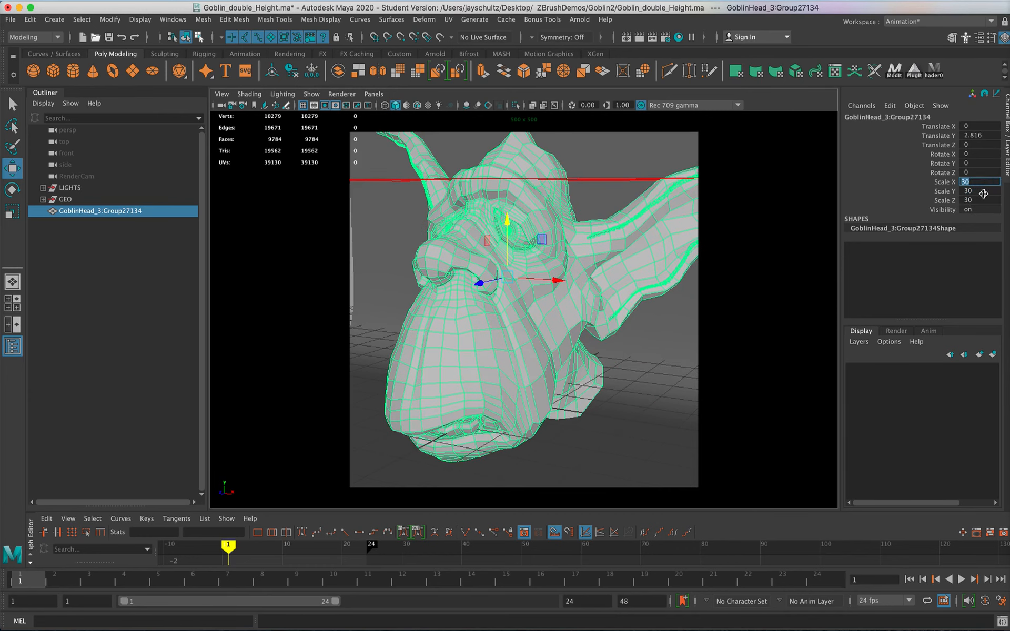
pyautogui.moveTo(983, 201); pyautogui.dragTo(982, 175)
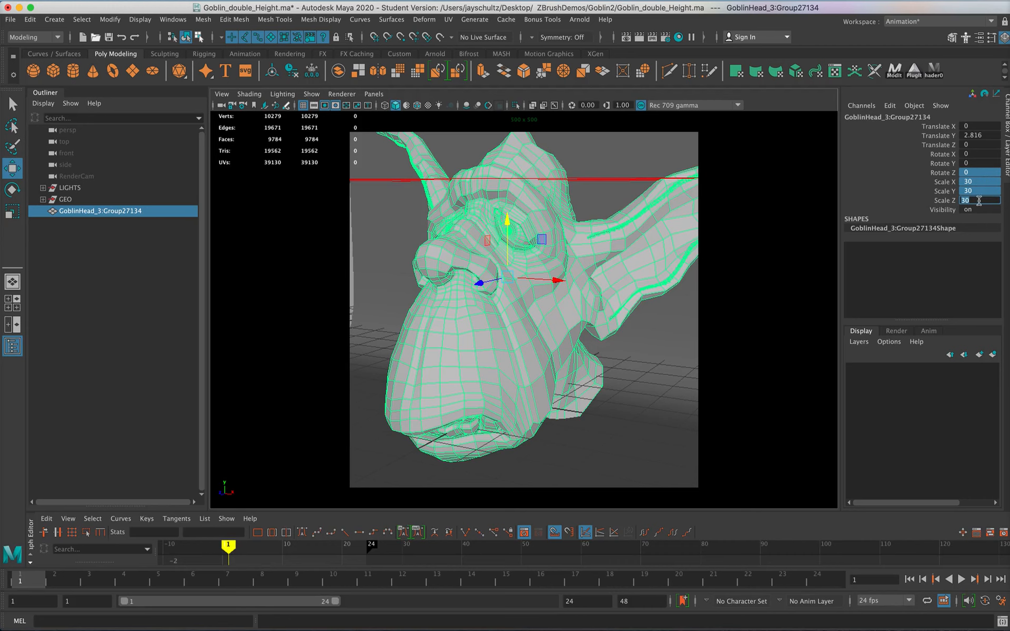
pyautogui.click(951, 183)
pyautogui.moveTo(977, 182); pyautogui.dragTo(977, 201)
pyautogui.write('20')
pyautogui.press('Return')
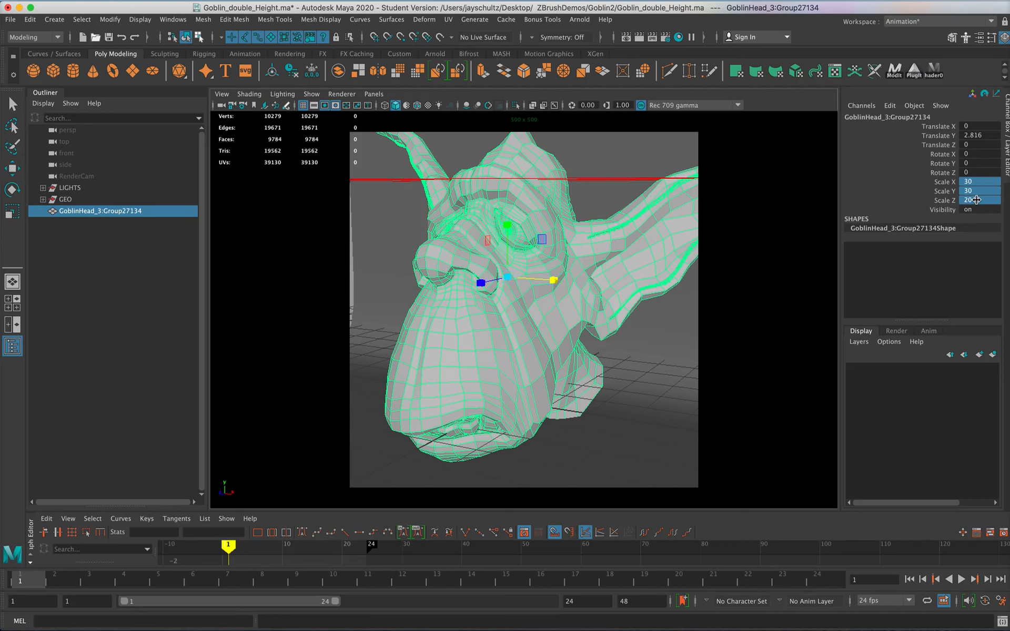
pyautogui.press('w')
pyautogui.moveTo(509, 223)
pyautogui.mouseDown()
pyautogui.moveTo(509, 269)
pyautogui.moveTo(512, 226)
pyautogui.moveTo(511, 240)
pyautogui.mouseUp()
# Open the Arnold RenderView to render the goblin head through RenderCam, and position the window beside the model
pyautogui.click(579, 19)
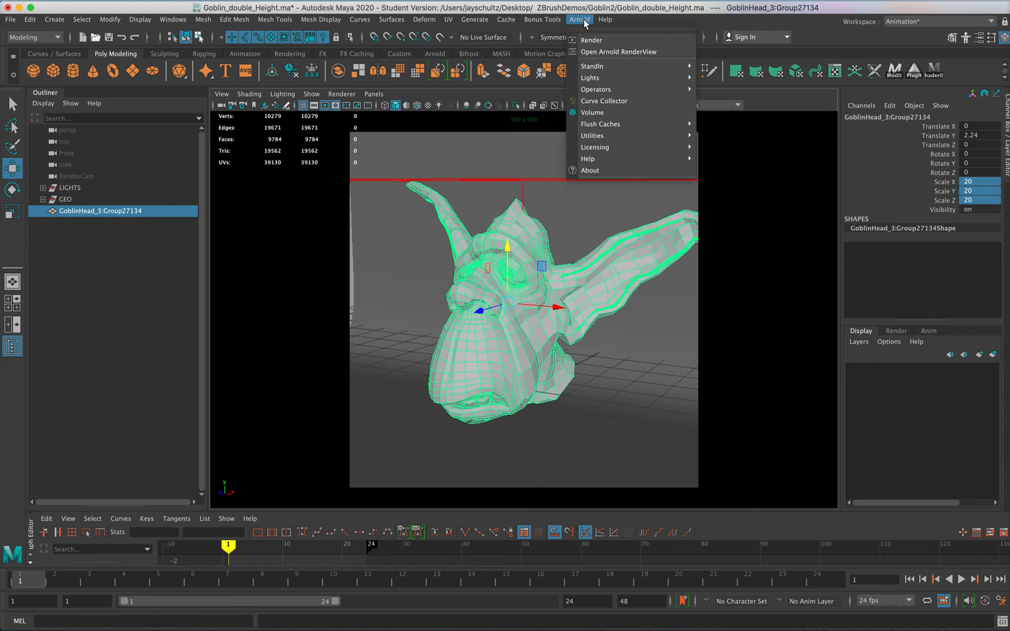
pyautogui.click(593, 52)
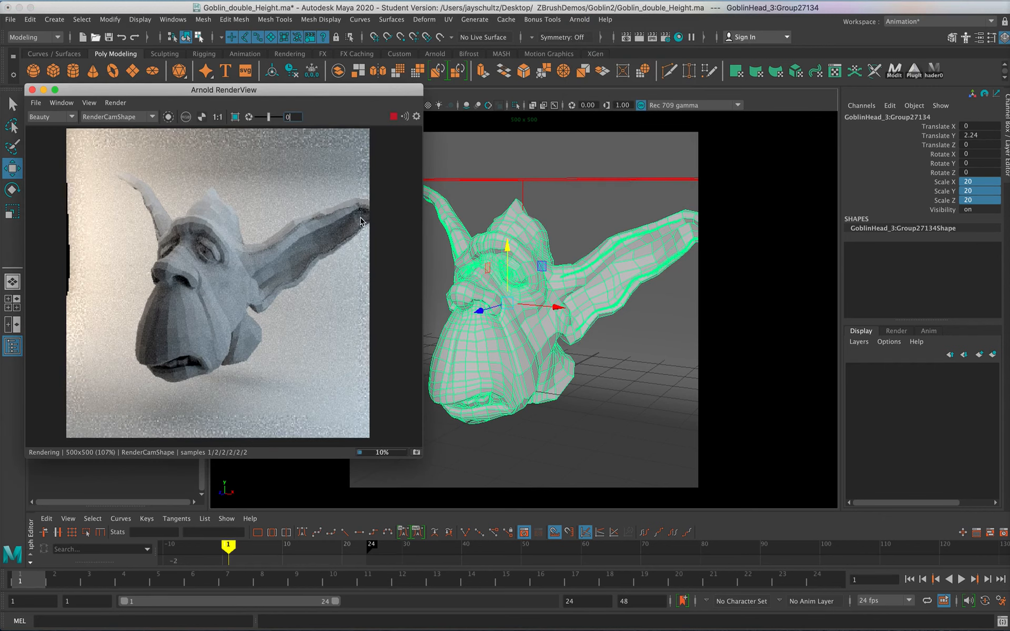
pyautogui.moveTo(252, 92); pyautogui.dragTo(241, 89)
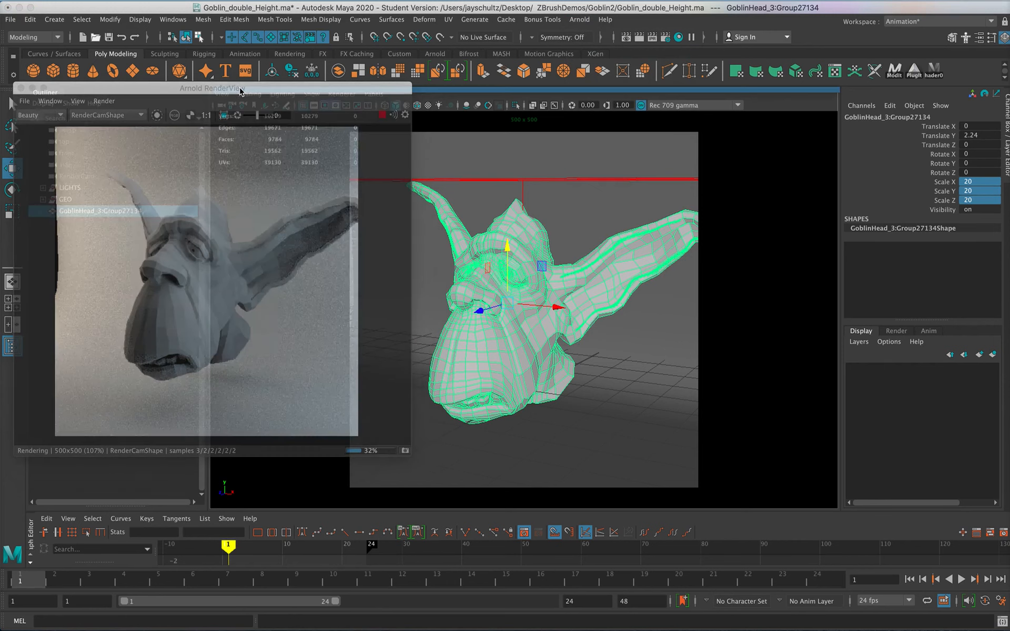
# Assign a new aiStandardSurface material to the goblin head and move its Attribute Editor beside the render
pyautogui.rightClick(480, 341)
pyautogui.moveTo(480, 341); pyautogui.dragTo(576, 614, button='right')
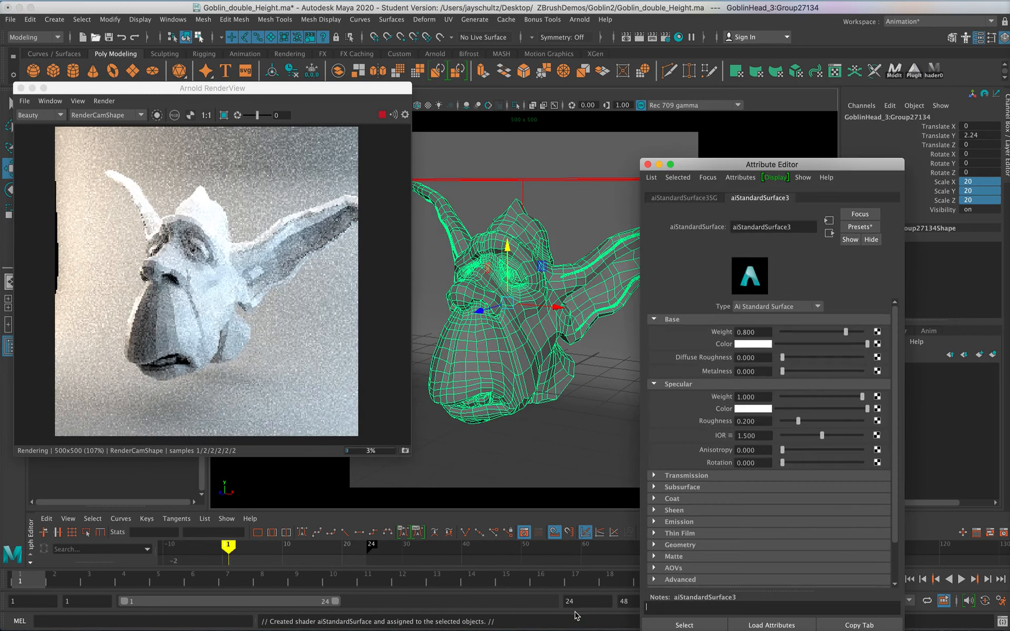
pyautogui.moveTo(767, 165); pyautogui.dragTo(687, 66)
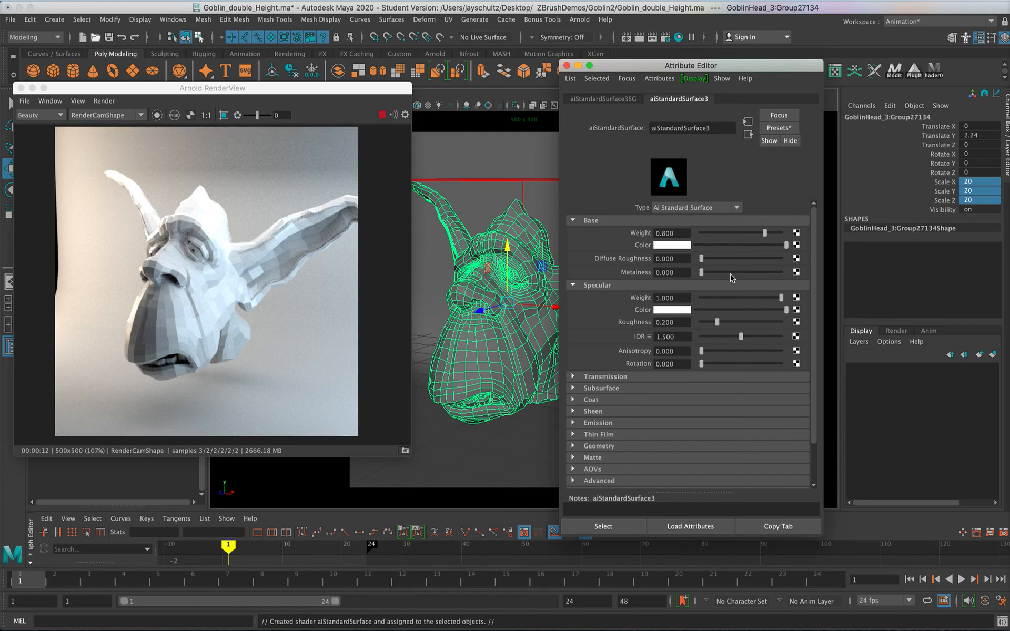
# Inspect the new material's shading group attributes and return to the aiStandardSurface3 attributes
pyautogui.doubleClick(721, 127)
pyautogui.click(748, 134)
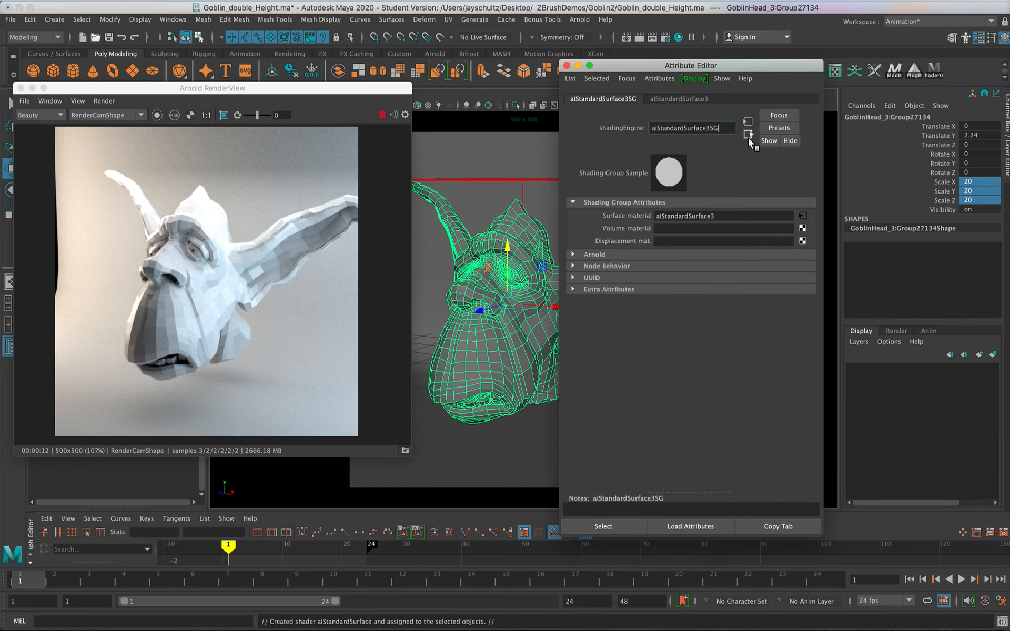
pyautogui.moveTo(721, 129)
pyautogui.mouseDown()
pyautogui.moveTo(654, 139)
pyautogui.moveTo(725, 130)
pyautogui.moveTo(710, 132)
pyautogui.mouseUp()
pyautogui.click(680, 100)
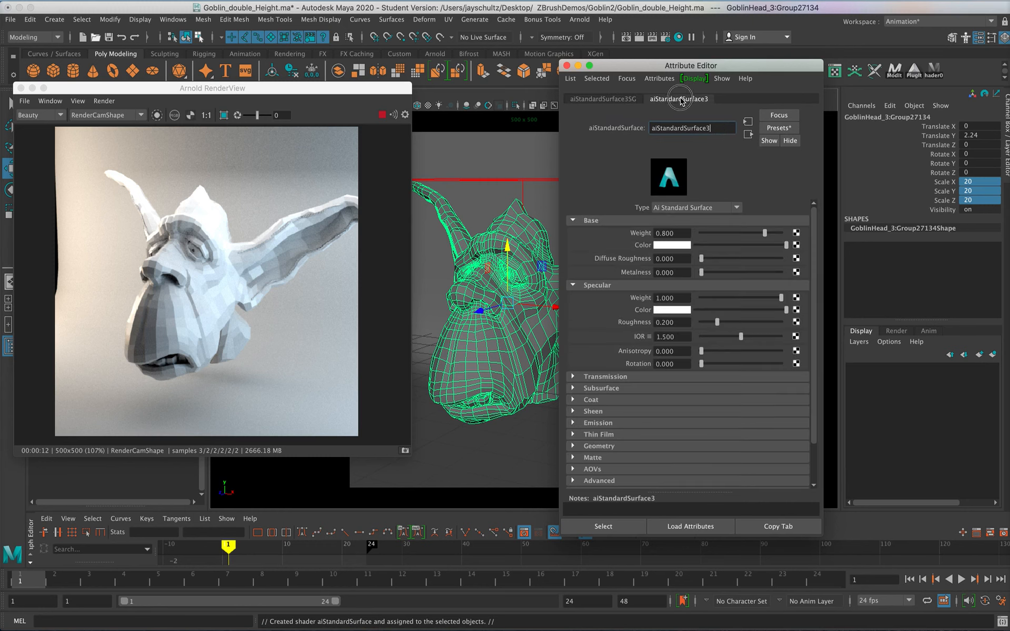
# Set the specular roughness of aiStandardSurface3 to 0.4
pyautogui.click(749, 136)
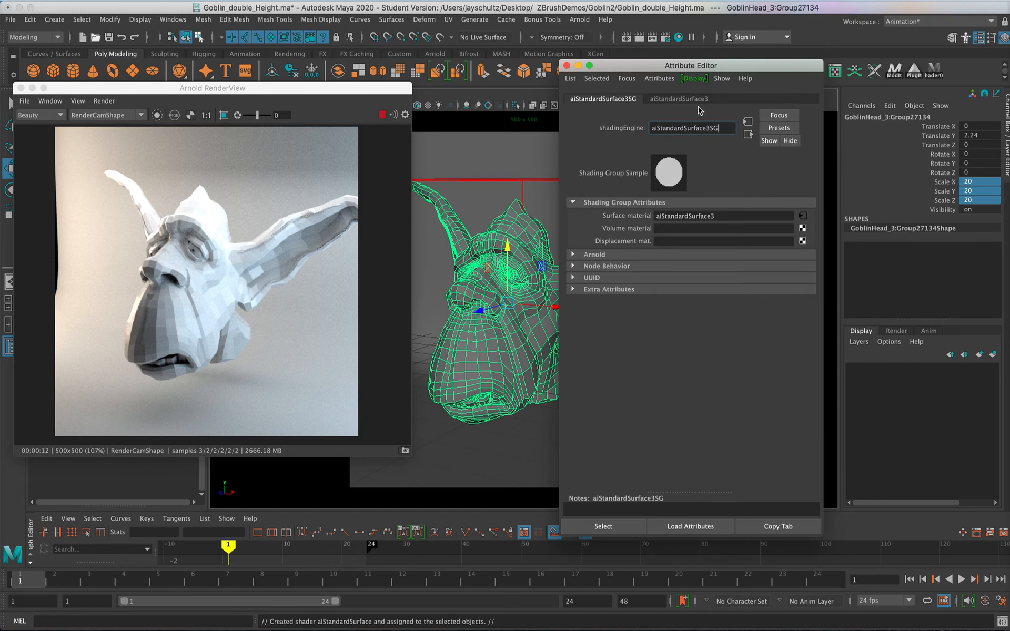
pyautogui.click(671, 100)
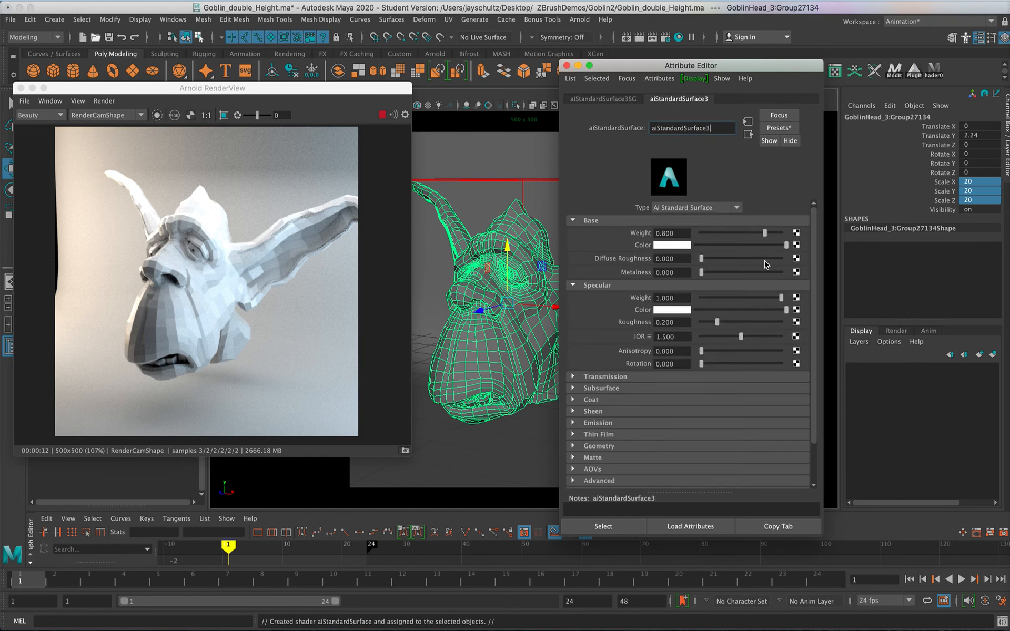
pyautogui.moveTo(663, 323); pyautogui.dragTo(701, 330)
pyautogui.write('40')
pyautogui.press('Return')
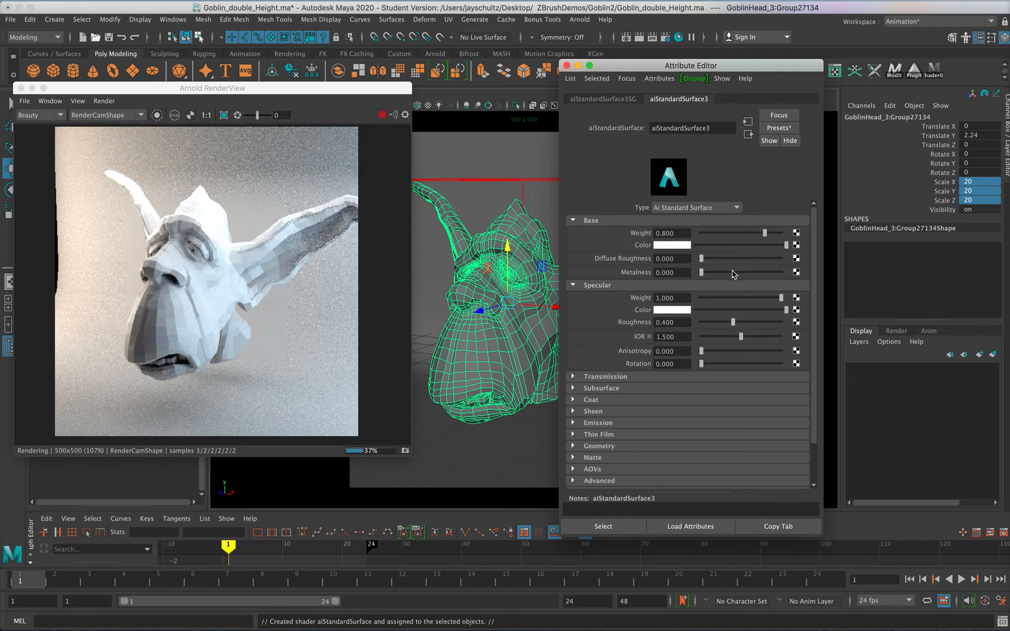
# Connect a File texture to the displacement material input of the aiStandardSurface3SG shading group
pyautogui.click(748, 135)
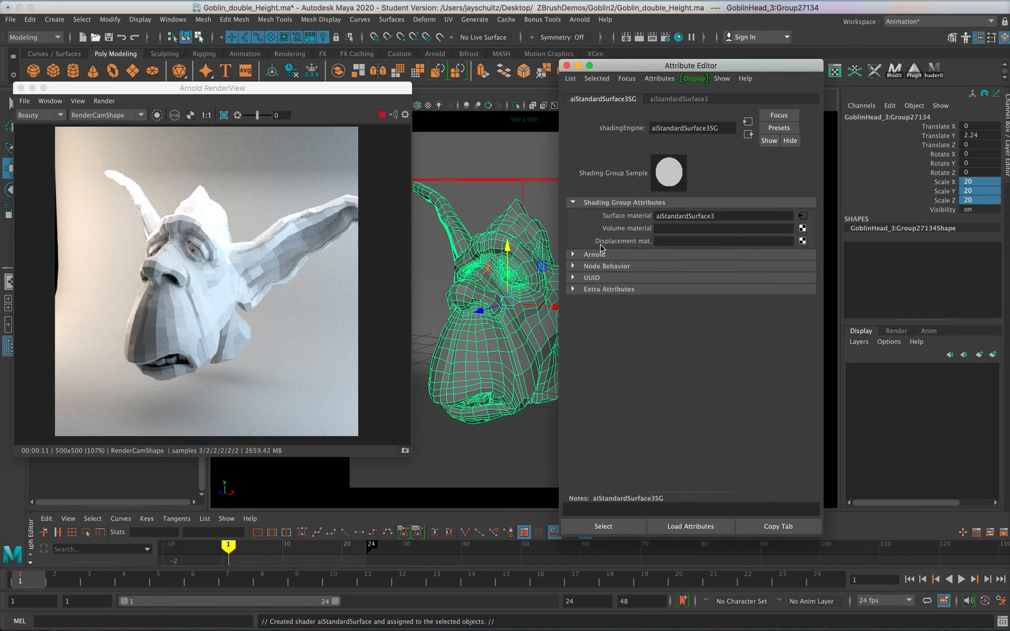
pyautogui.click(802, 241)
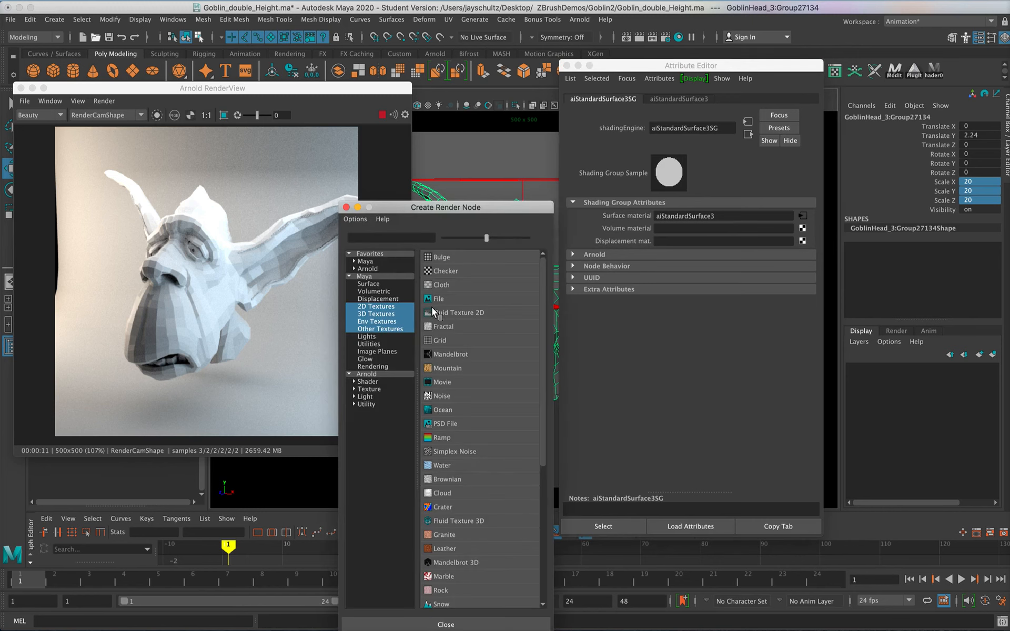
pyautogui.click(427, 303)
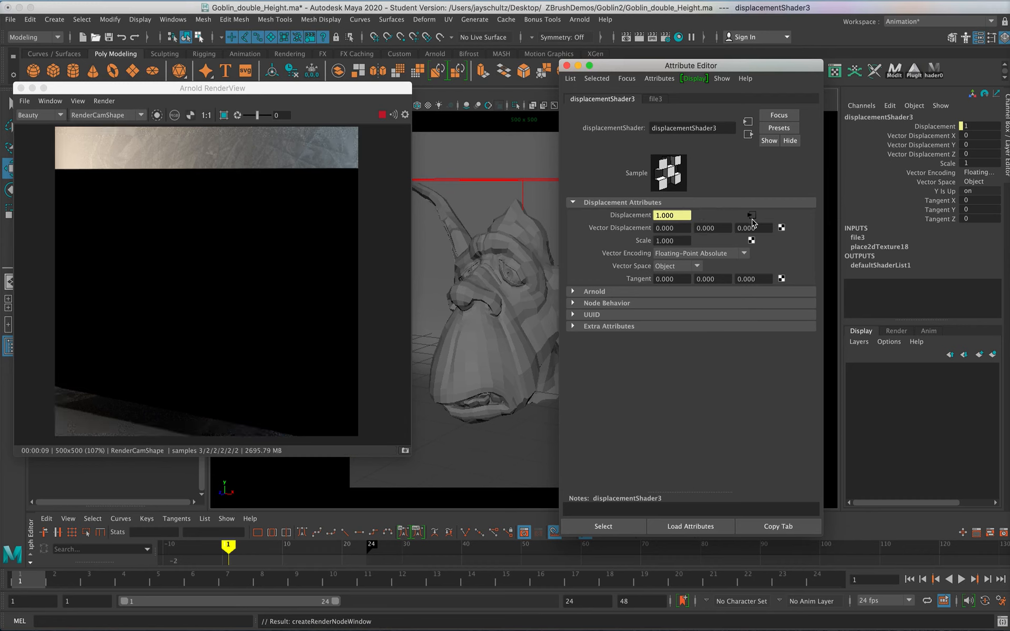
# Load GoblinHead_1-DM(0.062749)4096_u0_v0.psd into the displacement file texture and set its filter type to Off
pyautogui.click(752, 217)
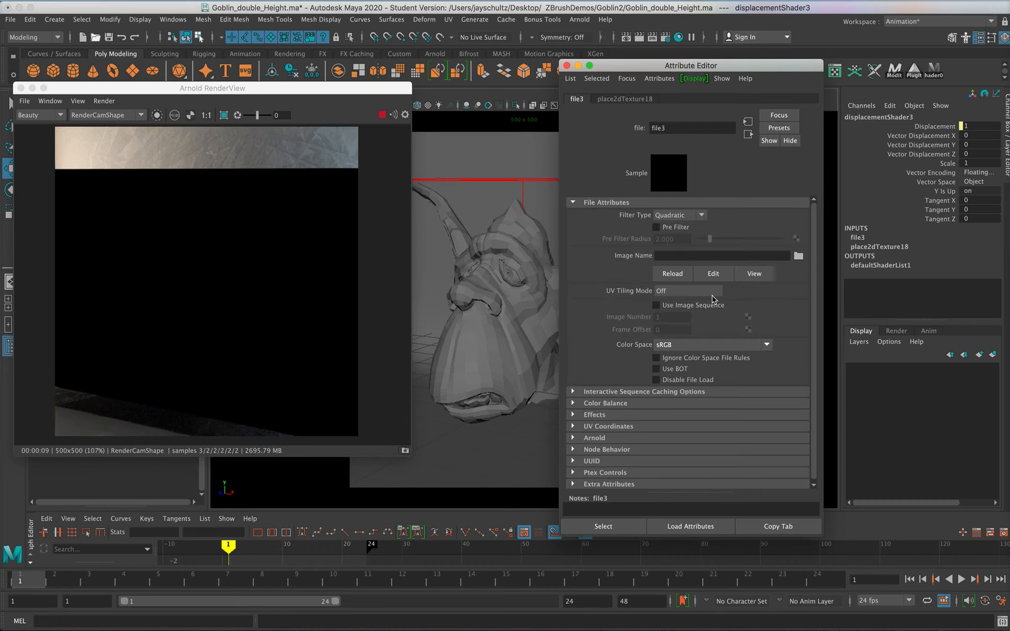
pyautogui.click(799, 257)
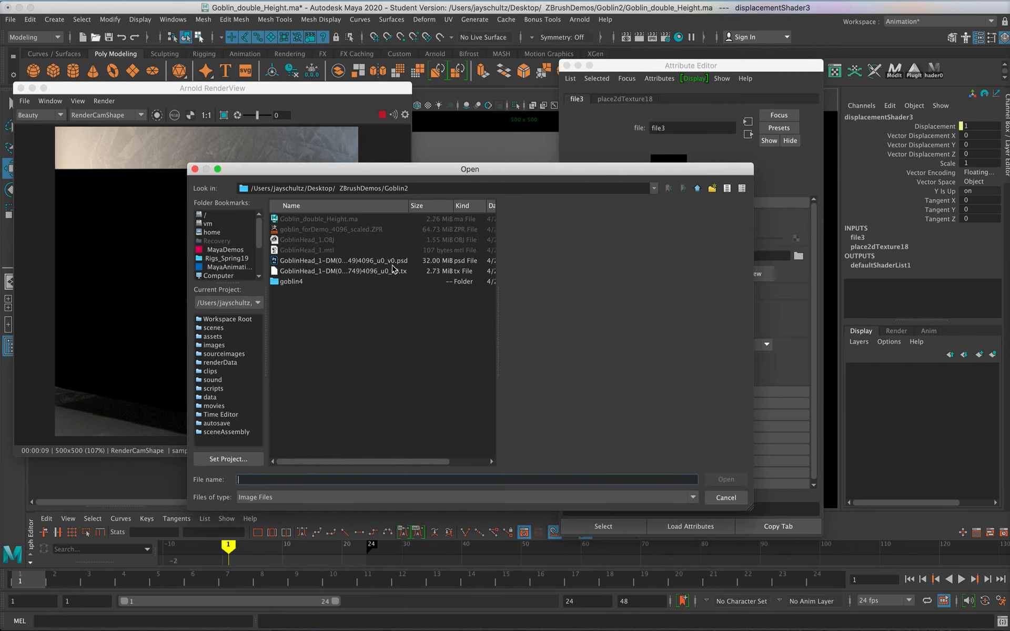
pyautogui.click(393, 264)
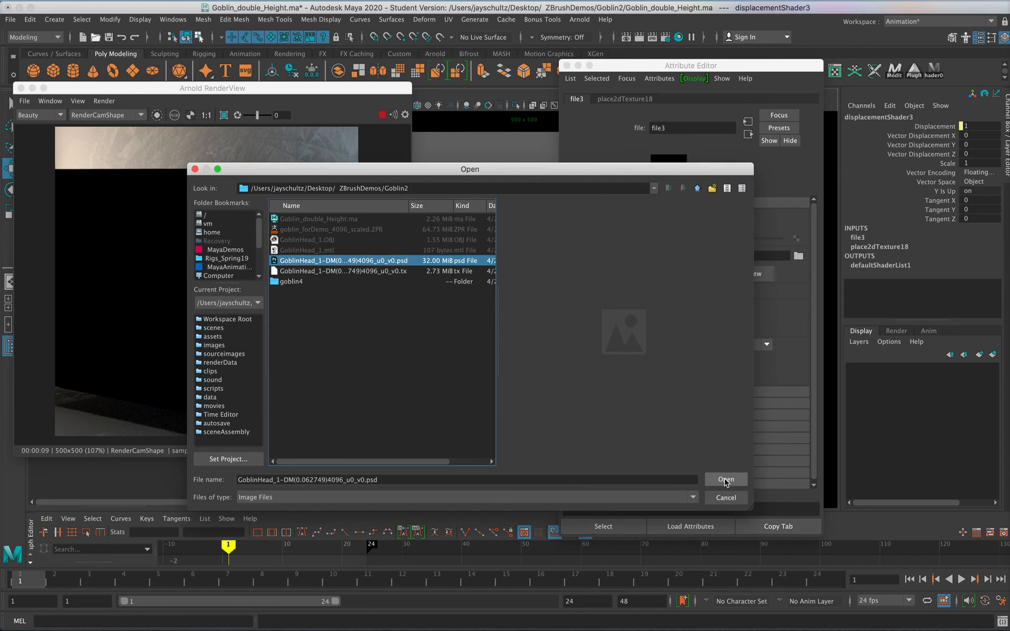
pyautogui.click(726, 480)
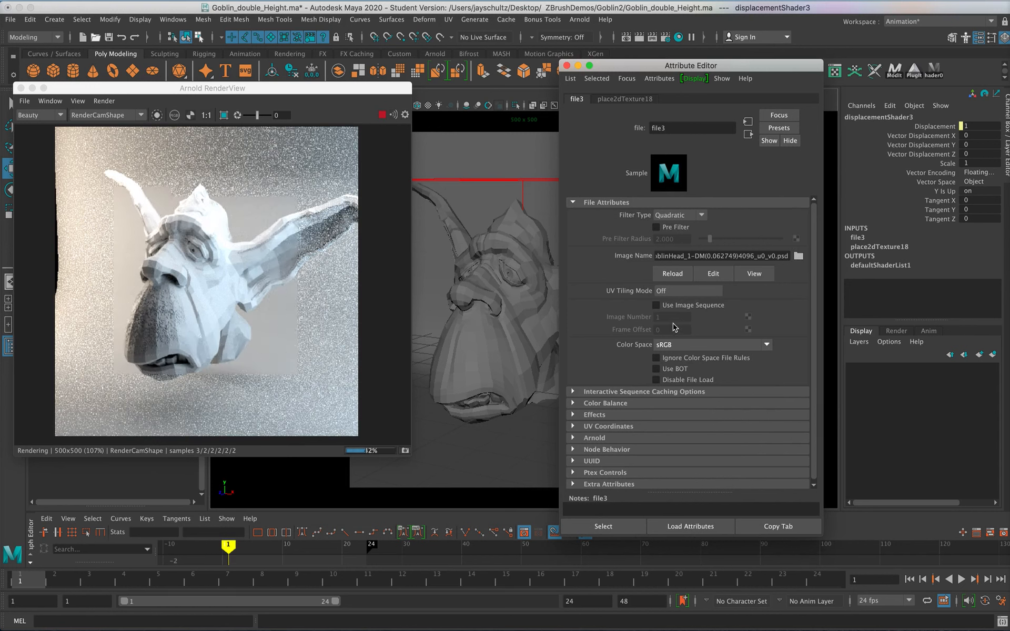
pyautogui.click(669, 216)
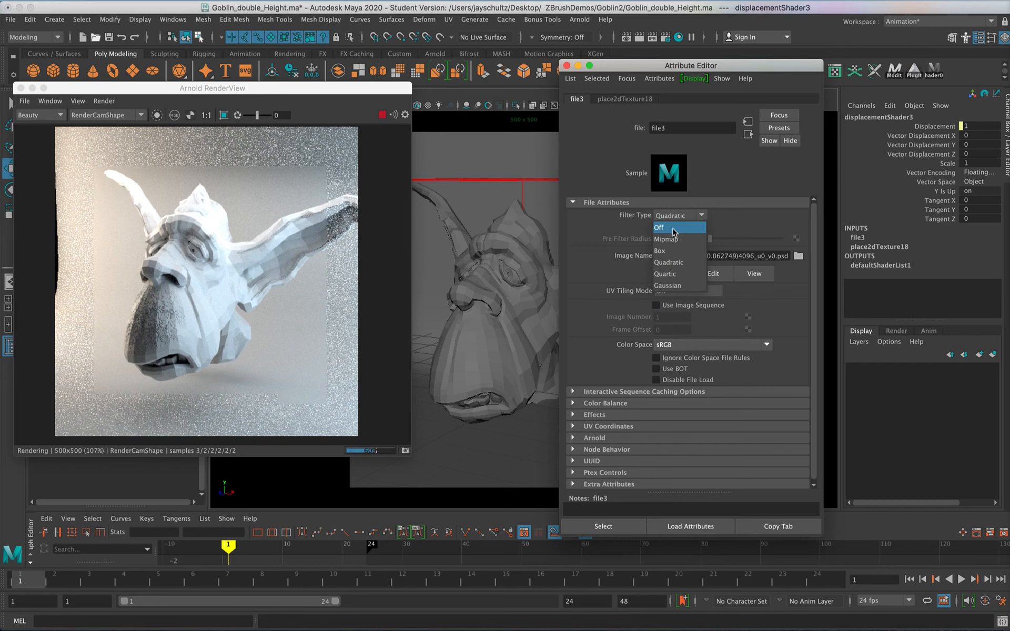
pyautogui.click(661, 228)
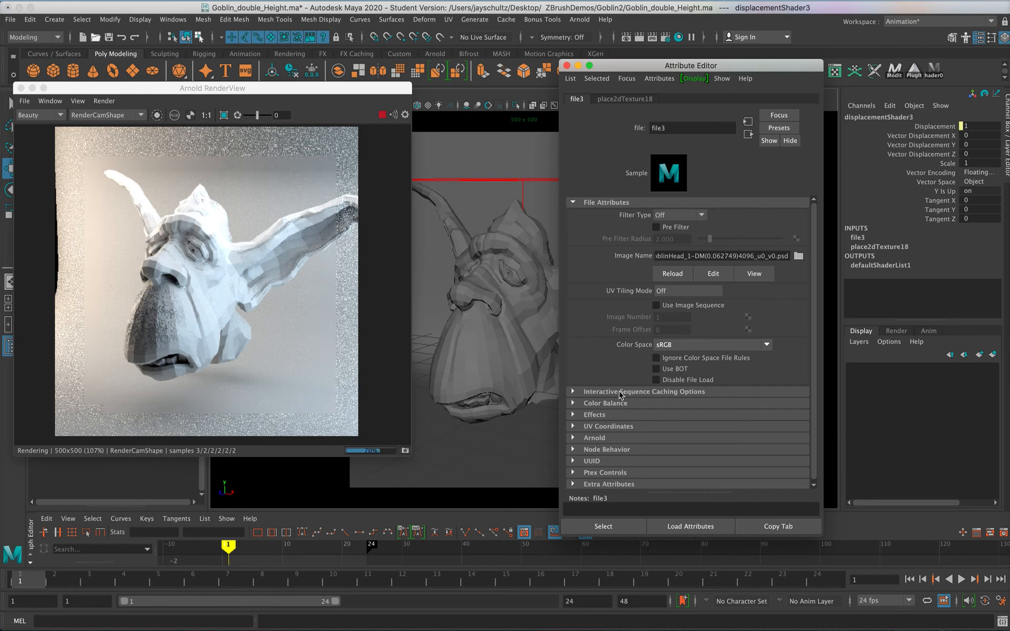
# Select the goblin head and expand its shape's Arnold Subdivision attributes, collapsing the sections above them
pyautogui.click(507, 220)
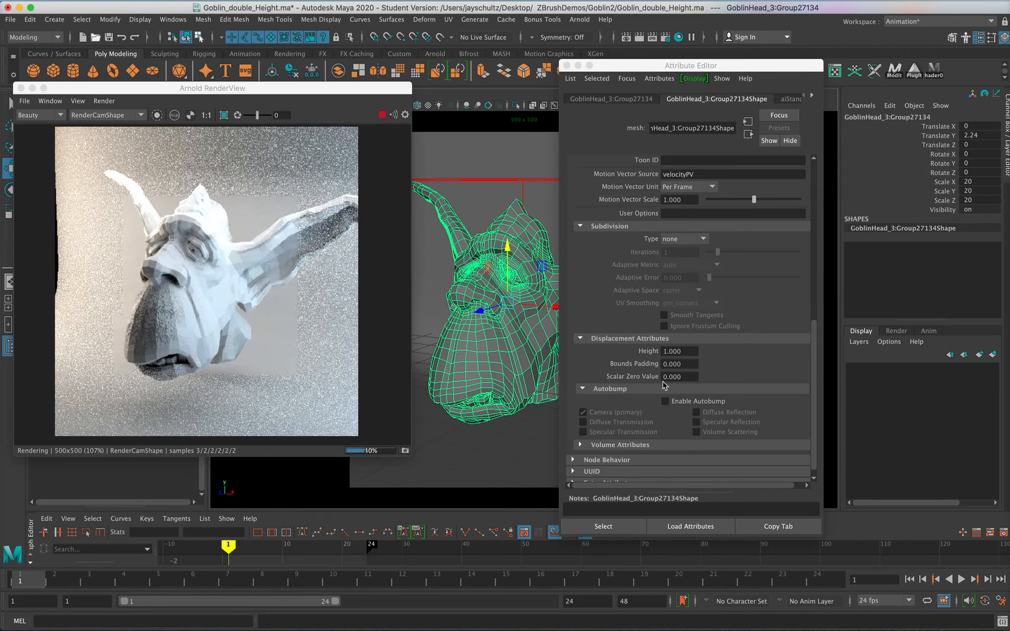
pyautogui.click(580, 226)
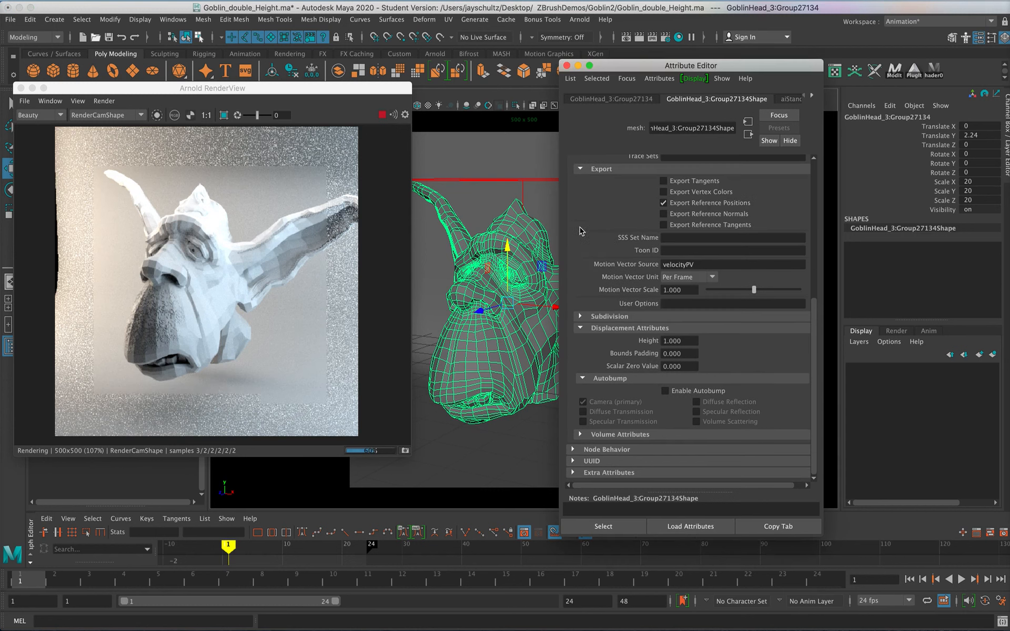
pyautogui.click(580, 168)
pyautogui.click(581, 192)
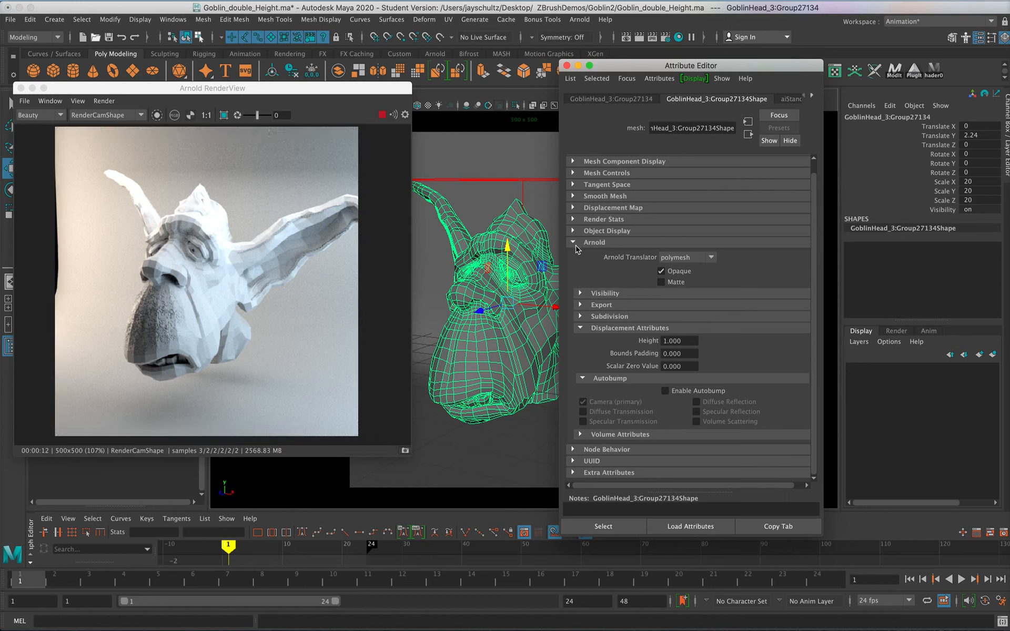
pyautogui.click(683, 258)
pyautogui.click(686, 245)
pyautogui.click(581, 317)
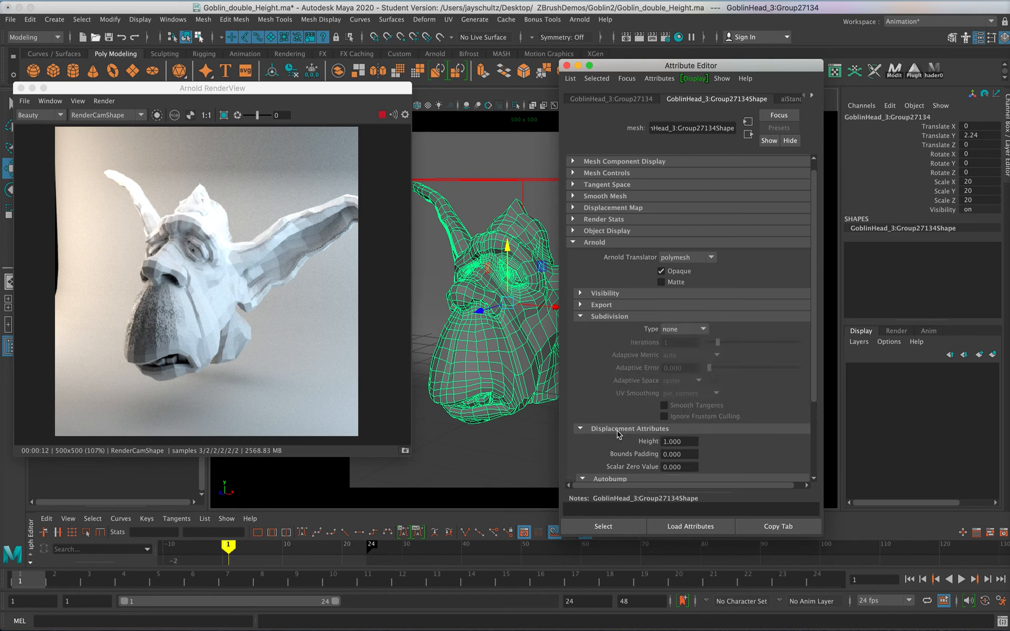
# Set the goblin head's Arnold subdivision type to catclark with 2 iterations
pyautogui.click(673, 329)
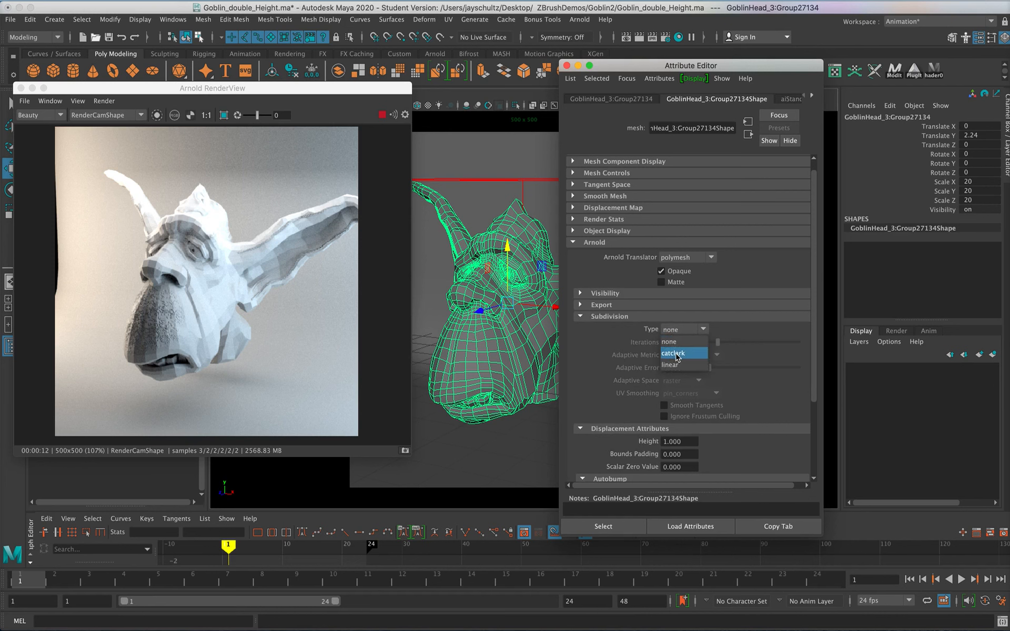
pyautogui.click(678, 354)
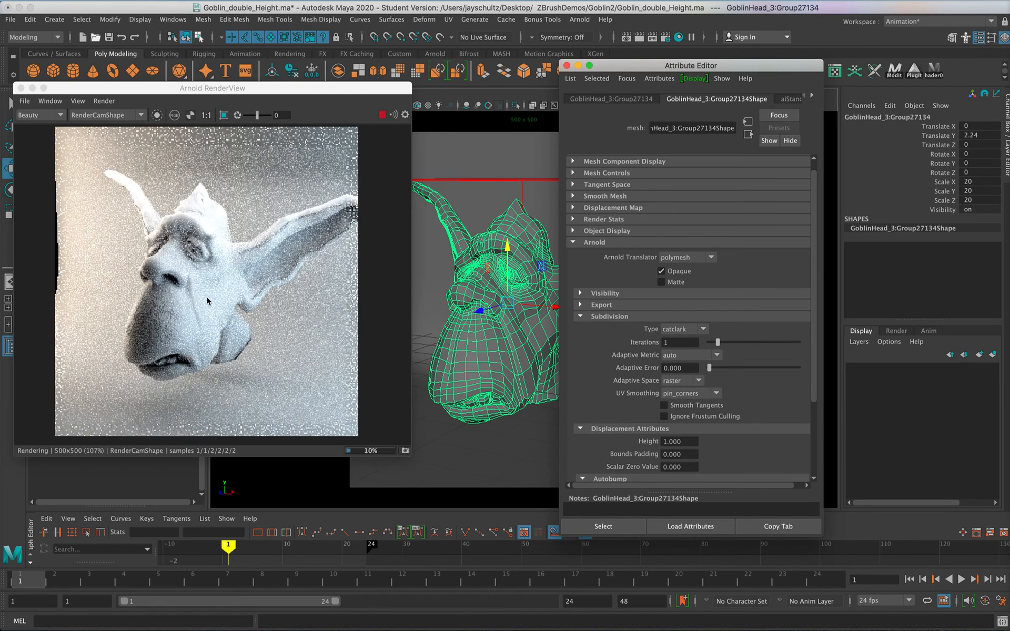
pyautogui.doubleClick(670, 343)
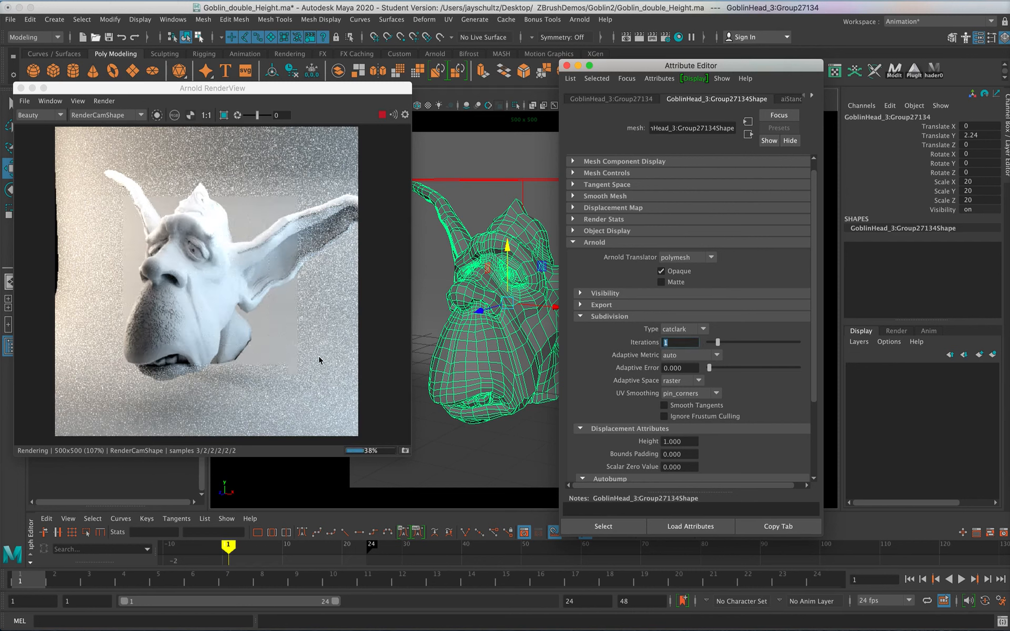
pyautogui.write('2')
pyautogui.press('Tab')
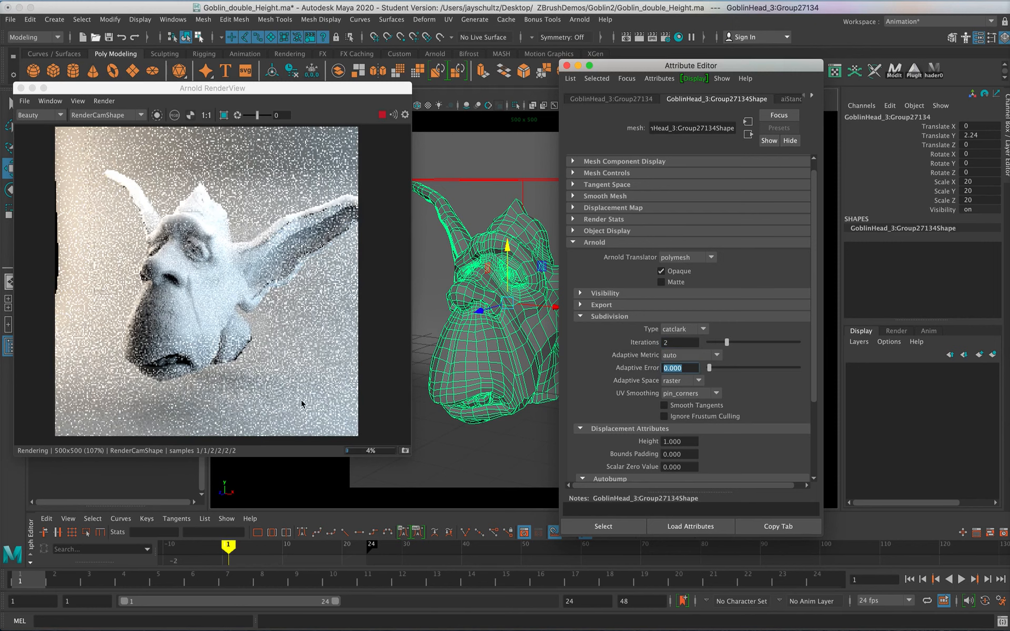
# Enable Autobump in the goblin head's Arnold displacement attributes
pyautogui.scroll(-2, 662, 402)
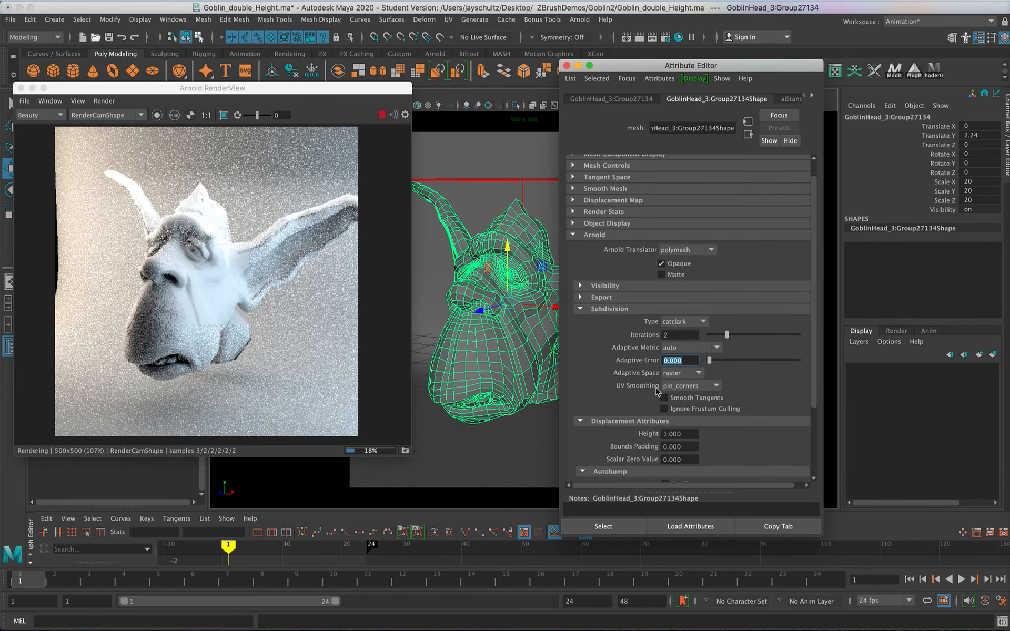
pyautogui.scroll(-1, 661, 401)
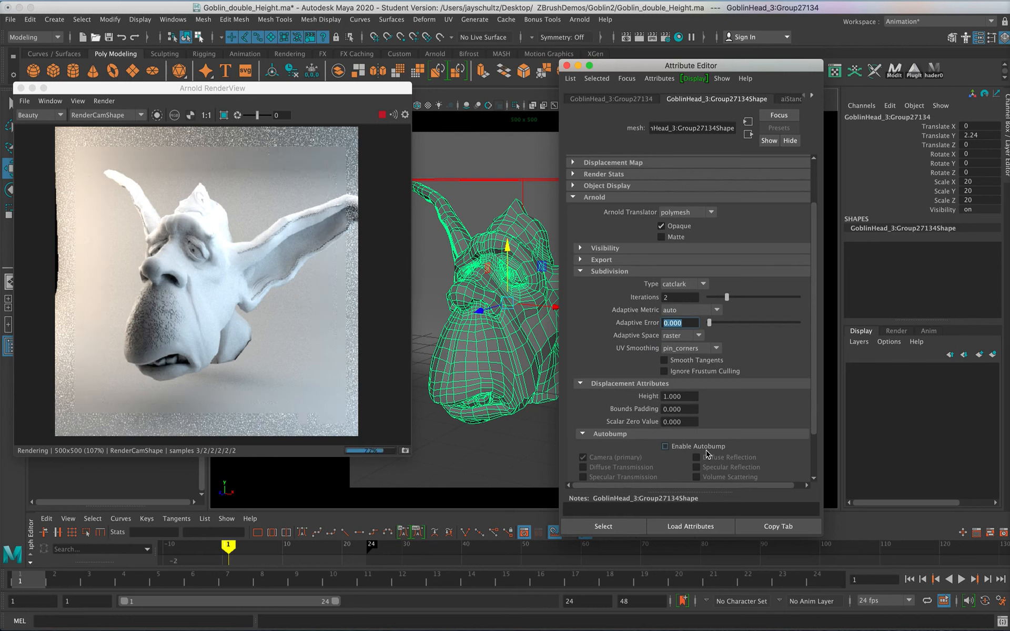
pyautogui.click(675, 448)
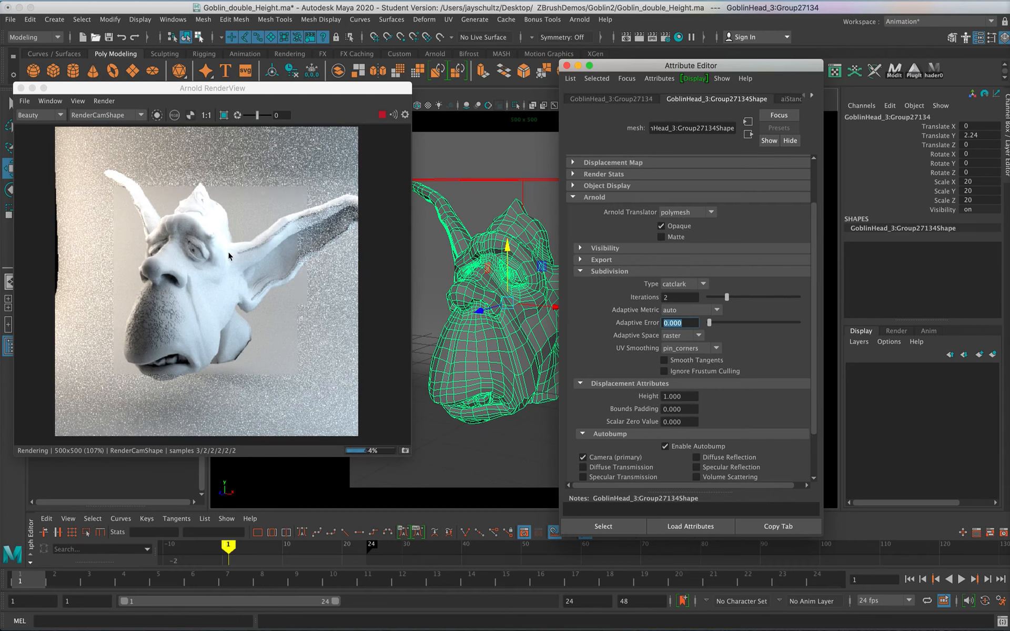
# Examine the displaced muzzle and eye in close-up and turn on smooth mesh preview for the goblin head
pyautogui.moveTo(488, 355)
pyautogui.keyDown('alt'); pyautogui.mouseDown()
pyautogui.moveTo(471, 353)
pyautogui.moveTo(546, 315)
pyautogui.moveTo(443, 350)
pyautogui.moveTo(572, 311)
pyautogui.moveTo(501, 346)
pyautogui.mouseUp(); pyautogui.keyUp('alt')
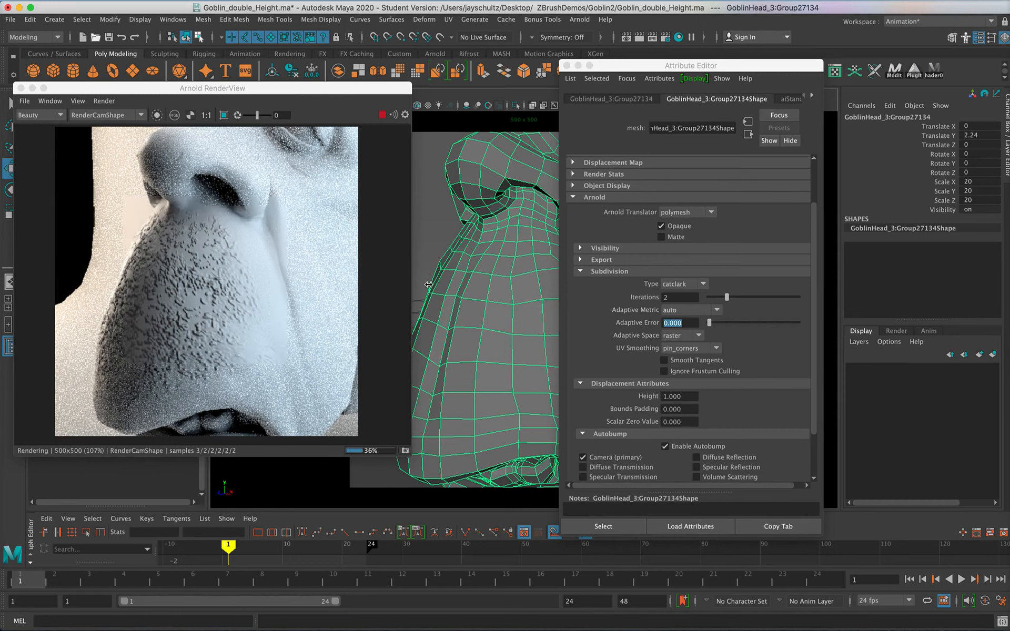
pyautogui.keyDown('alt'); pyautogui.moveTo(463, 291); pyautogui.dragTo(478, 369); pyautogui.keyUp('alt')
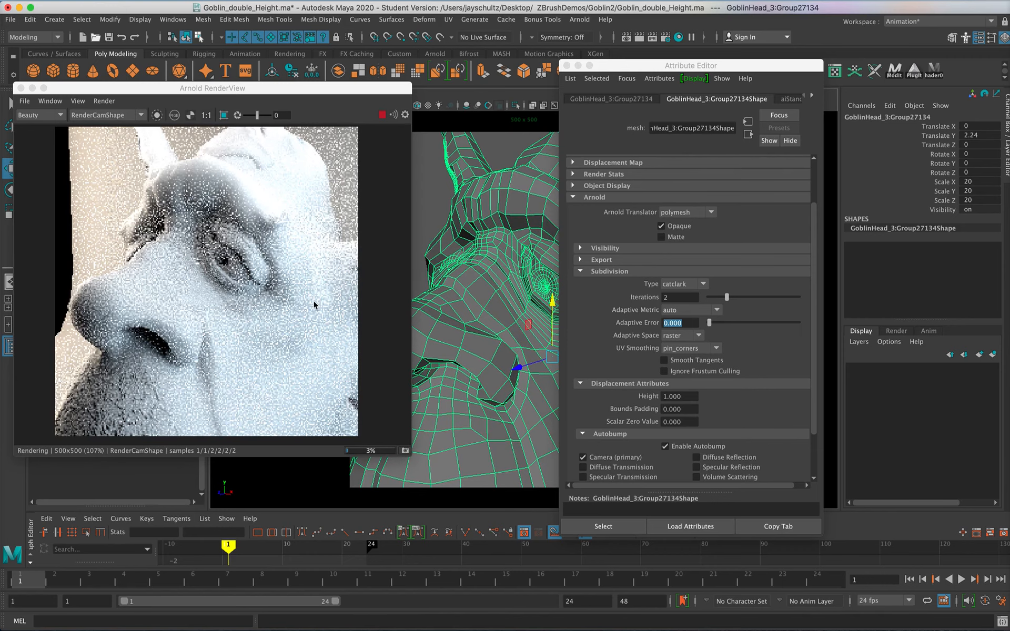
pyautogui.keyDown('alt'); pyautogui.moveTo(515, 292); pyautogui.dragTo(456, 337, button='middle'); pyautogui.keyUp('alt')
pyautogui.keyDown('alt'); pyautogui.moveTo(487, 336); pyautogui.dragTo(547, 334, button='right'); pyautogui.keyUp('alt')
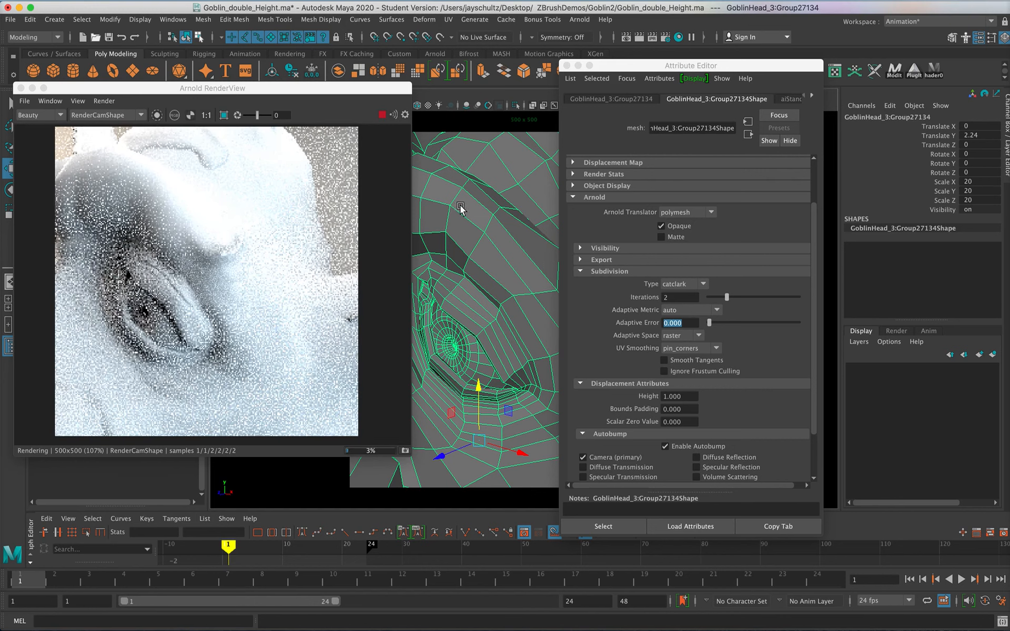
pyautogui.press('3')
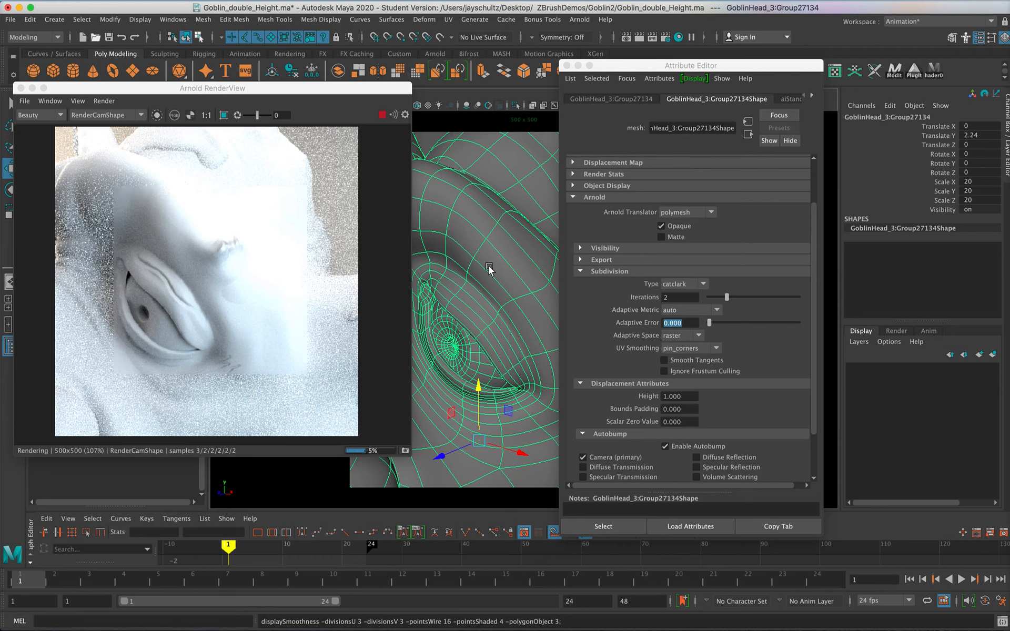
# Examine the rendered displacement around the goblin's eye, brow and crown from several angles
pyautogui.keyDown('alt'); pyautogui.moveTo(470, 345); pyautogui.dragTo(495, 340, button='middle'); pyautogui.keyUp('alt')
pyautogui.moveTo(495, 341)
pyautogui.keyDown('alt'); pyautogui.mouseDown(button='right')
pyautogui.moveTo(523, 332)
pyautogui.moveTo(500, 343)
pyautogui.mouseUp(button='right'); pyautogui.keyUp('alt')
pyautogui.moveTo(500, 343)
pyautogui.keyDown('alt'); pyautogui.mouseDown(button='middle')
pyautogui.moveTo(463, 342)
pyautogui.moveTo(490, 342)
pyautogui.mouseUp(button='middle'); pyautogui.keyUp('alt')
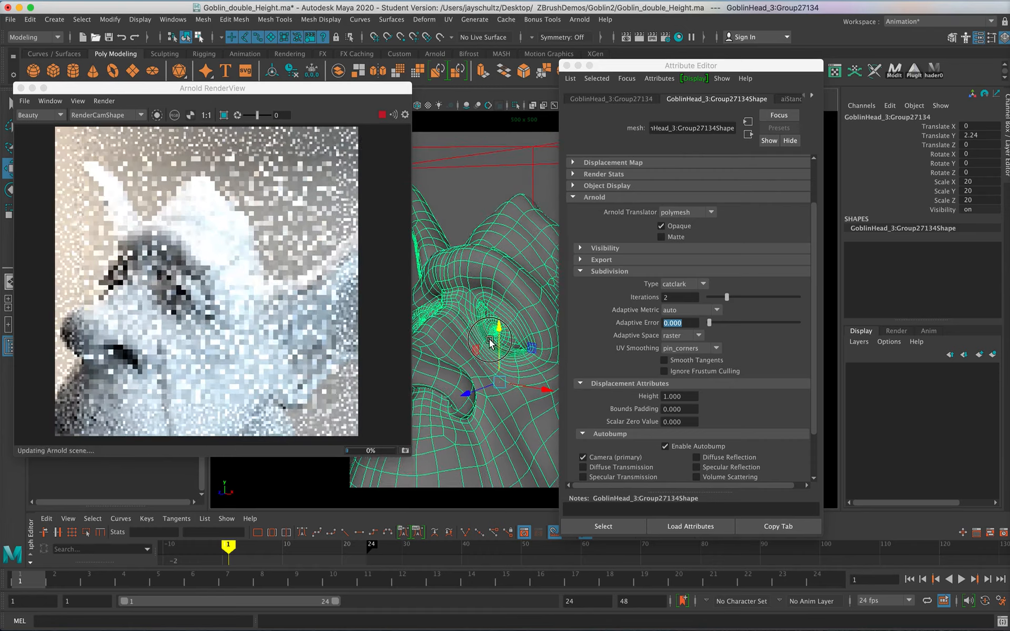
pyautogui.moveTo(490, 342)
pyautogui.keyDown('alt'); pyautogui.mouseDown()
pyautogui.moveTo(476, 345)
pyautogui.moveTo(494, 347)
pyautogui.mouseUp(); pyautogui.keyUp('alt')
pyautogui.keyDown('alt'); pyautogui.moveTo(494, 347); pyautogui.dragTo(481, 346, button='middle'); pyautogui.keyUp('alt')
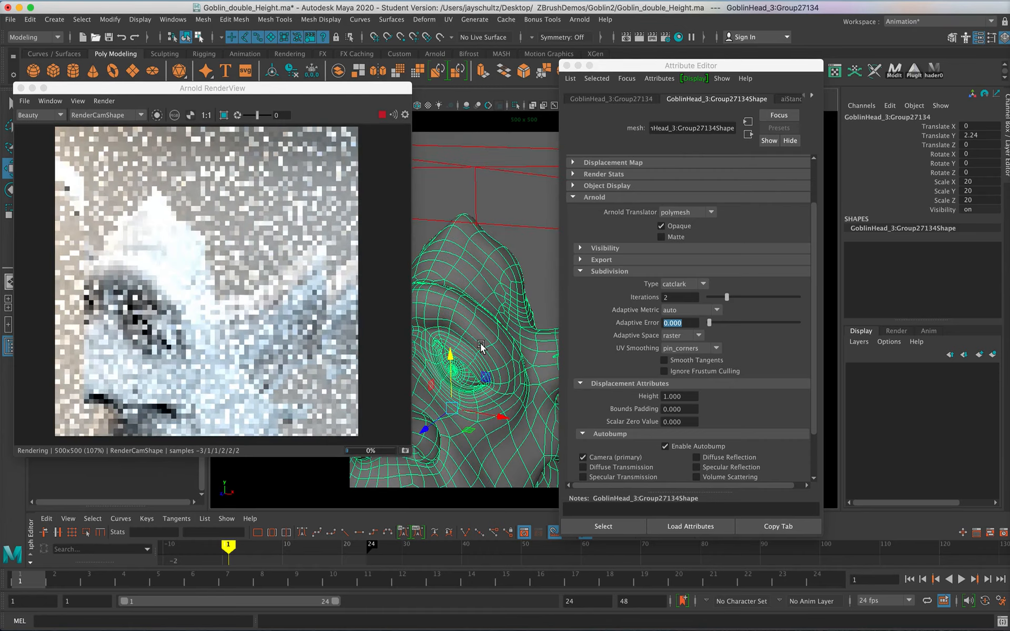
pyautogui.keyDown('alt'); pyautogui.moveTo(481, 346); pyautogui.dragTo(493, 347); pyautogui.keyUp('alt')
pyautogui.keyDown('alt'); pyautogui.moveTo(494, 346); pyautogui.dragTo(490, 344, button='middle'); pyautogui.keyUp('alt')
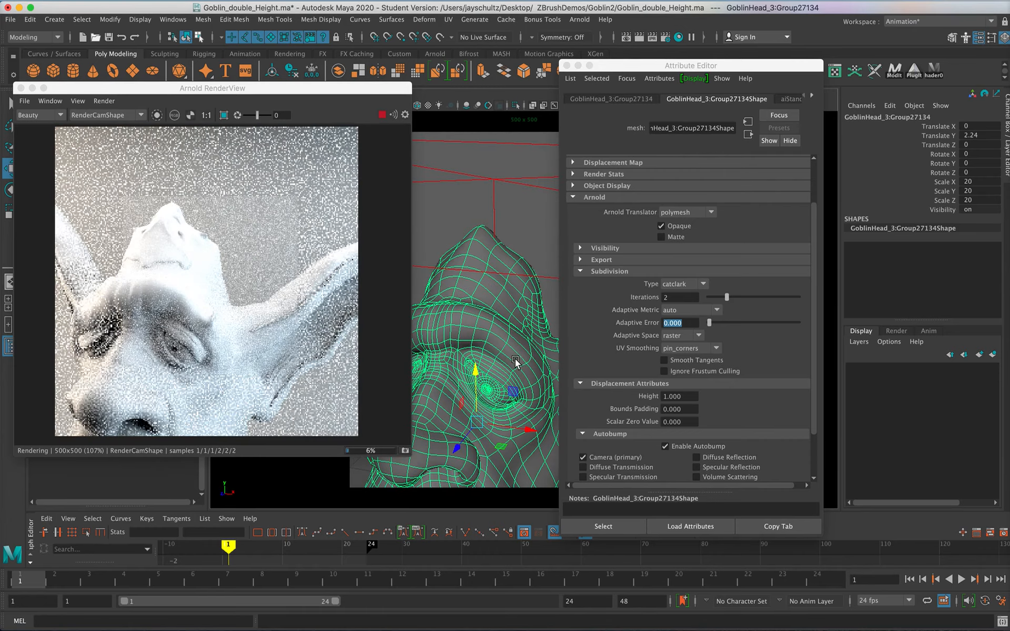
pyautogui.keyDown('alt'); pyautogui.moveTo(524, 364); pyautogui.dragTo(507, 365); pyautogui.keyUp('alt')
# Examine the rendered displacement along the rim of the goblin's ear in close-up
pyautogui.keyDown('alt'); pyautogui.moveTo(507, 364); pyautogui.dragTo(381, 302); pyautogui.keyUp('alt')
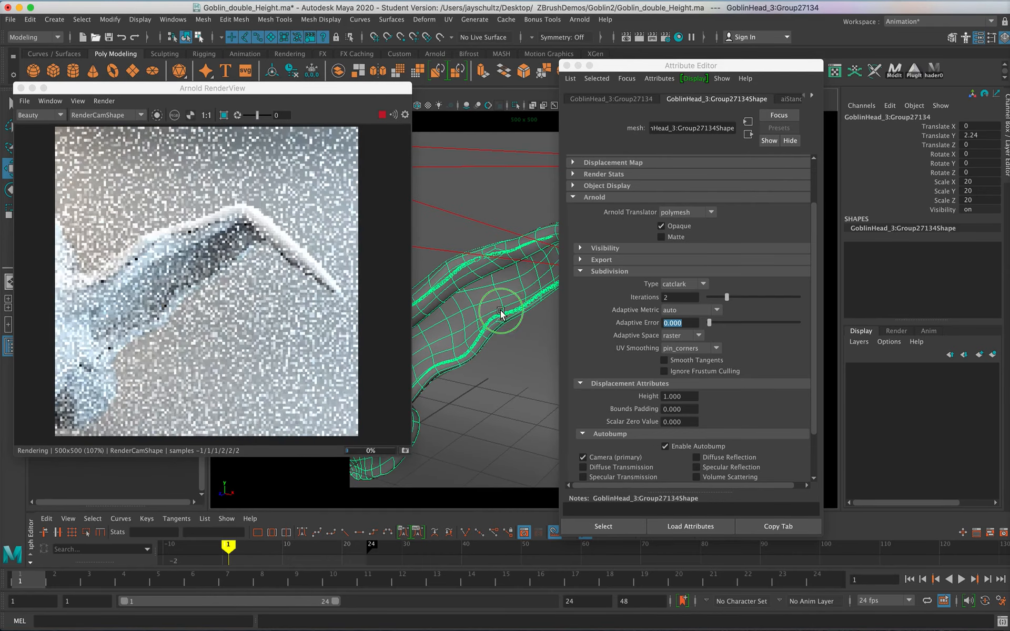
pyautogui.keyDown('alt'); pyautogui.moveTo(501, 312); pyautogui.dragTo(547, 316, button='right'); pyautogui.keyUp('alt')
pyautogui.keyDown('alt'); pyautogui.moveTo(497, 329); pyautogui.dragTo(486, 336, button='middle'); pyautogui.keyUp('alt')
pyautogui.keyDown('alt'); pyautogui.moveTo(486, 336); pyautogui.dragTo(583, 352, button='right'); pyautogui.keyUp('alt')
pyautogui.keyDown('alt'); pyautogui.moveTo(584, 356); pyautogui.dragTo(522, 354); pyautogui.keyUp('alt')
pyautogui.moveTo(523, 354)
pyautogui.keyDown('alt'); pyautogui.mouseDown(button='right')
pyautogui.moveTo(473, 368)
pyautogui.moveTo(507, 368)
pyautogui.mouseUp(button='right'); pyautogui.keyUp('alt')
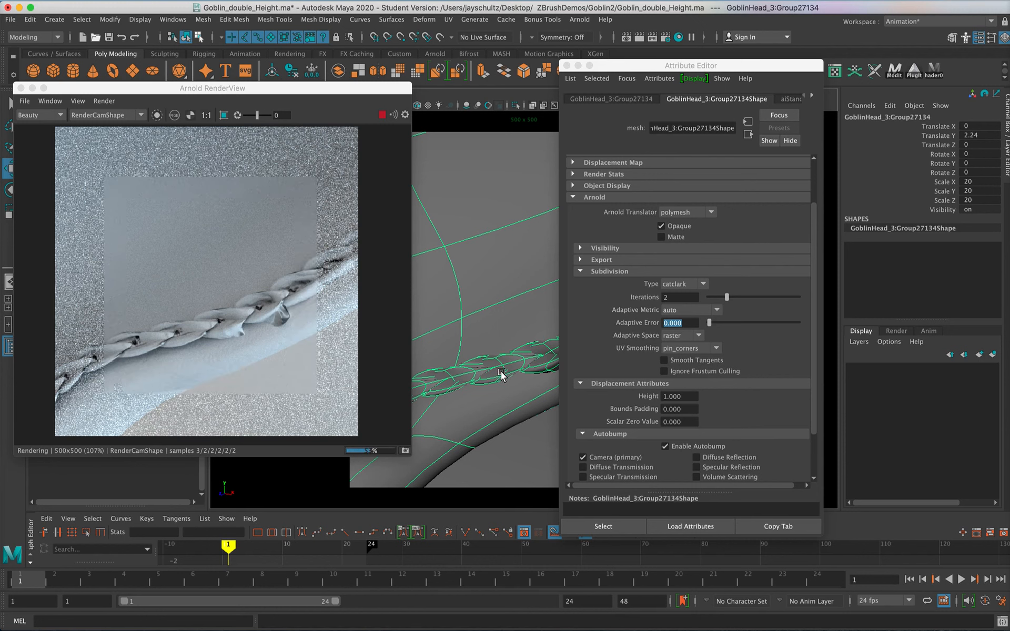
# Frame the goblin's face from the front and move the head back to about -1.93 in Z
pyautogui.keyDown('alt'); pyautogui.moveTo(500, 367); pyautogui.dragTo(462, 327); pyautogui.keyUp('alt')
pyautogui.moveTo(485, 397)
pyautogui.keyDown('alt'); pyautogui.mouseDown()
pyautogui.moveTo(484, 387)
pyautogui.moveTo(469, 393)
pyautogui.moveTo(491, 404)
pyautogui.mouseUp(); pyautogui.keyUp('alt')
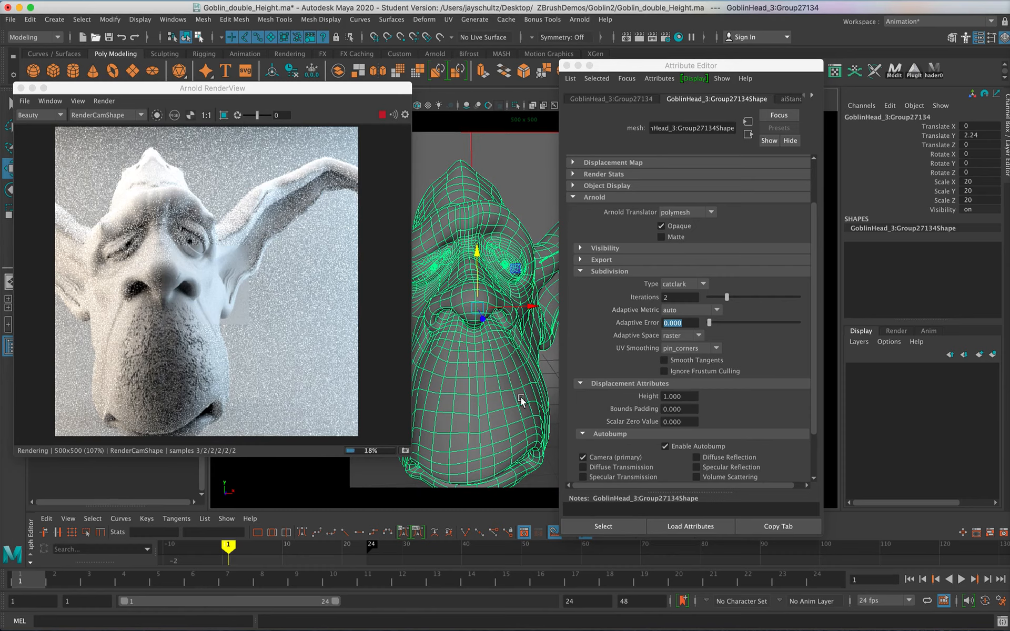
pyautogui.moveTo(505, 400)
pyautogui.keyDown('alt'); pyautogui.mouseDown()
pyautogui.moveTo(519, 383)
pyautogui.moveTo(512, 393)
pyautogui.mouseUp(); pyautogui.keyUp('alt')
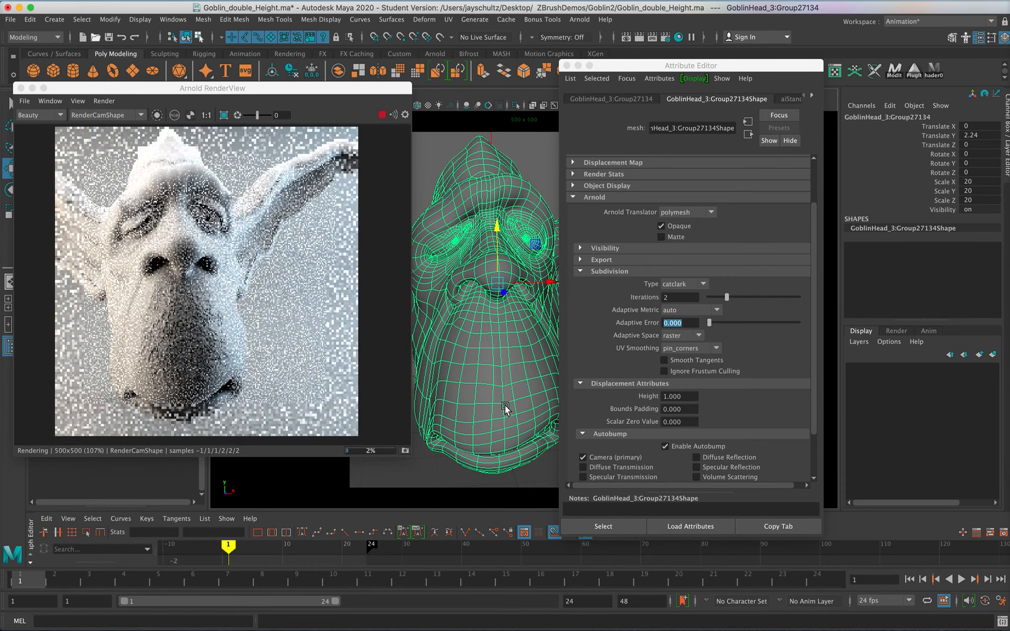
pyautogui.moveTo(504, 292); pyautogui.dragTo(500, 266)
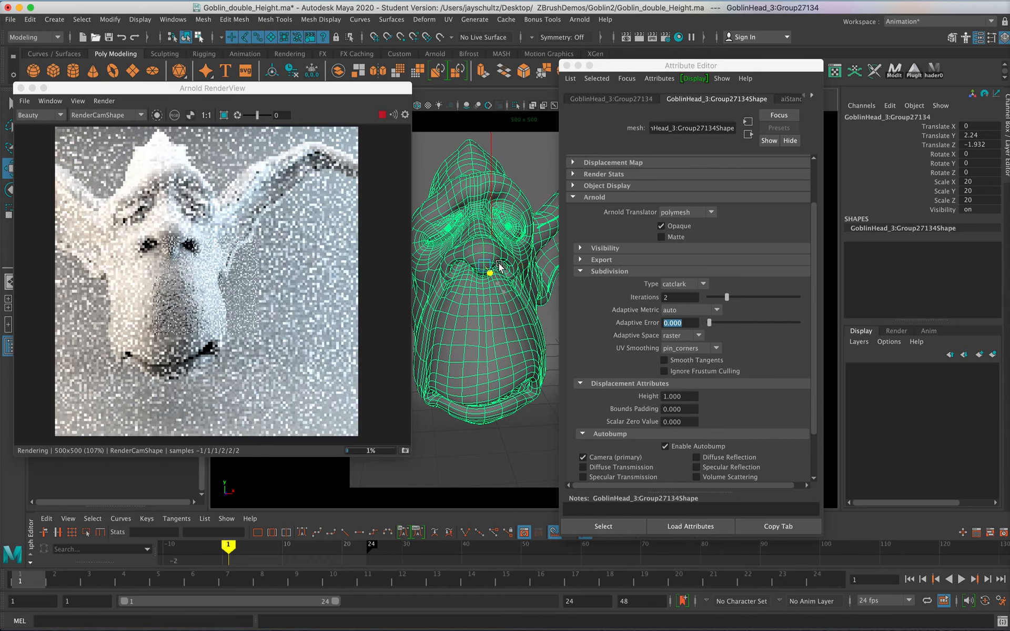
# Set the goblin head's subdivision adaptive error to 1 and toggle its smooth mesh preview off and back on
pyautogui.moveTo(496, 377)
pyautogui.keyDown('alt'); pyautogui.mouseDown()
pyautogui.moveTo(509, 392)
pyautogui.moveTo(497, 396)
pyautogui.mouseUp(); pyautogui.keyUp('alt')
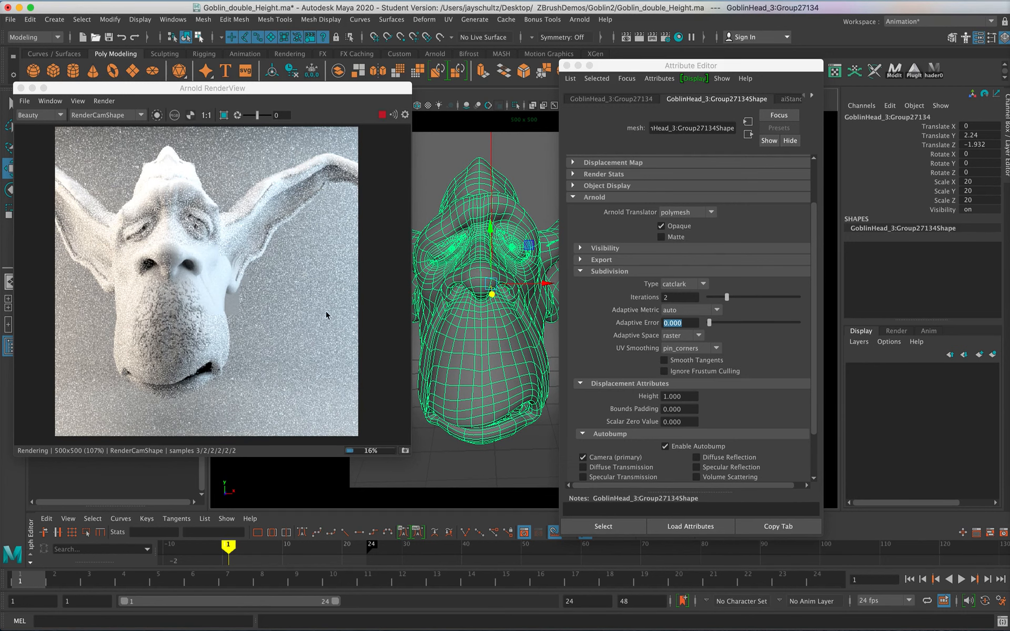
pyautogui.moveTo(634, 66); pyautogui.dragTo(707, 103)
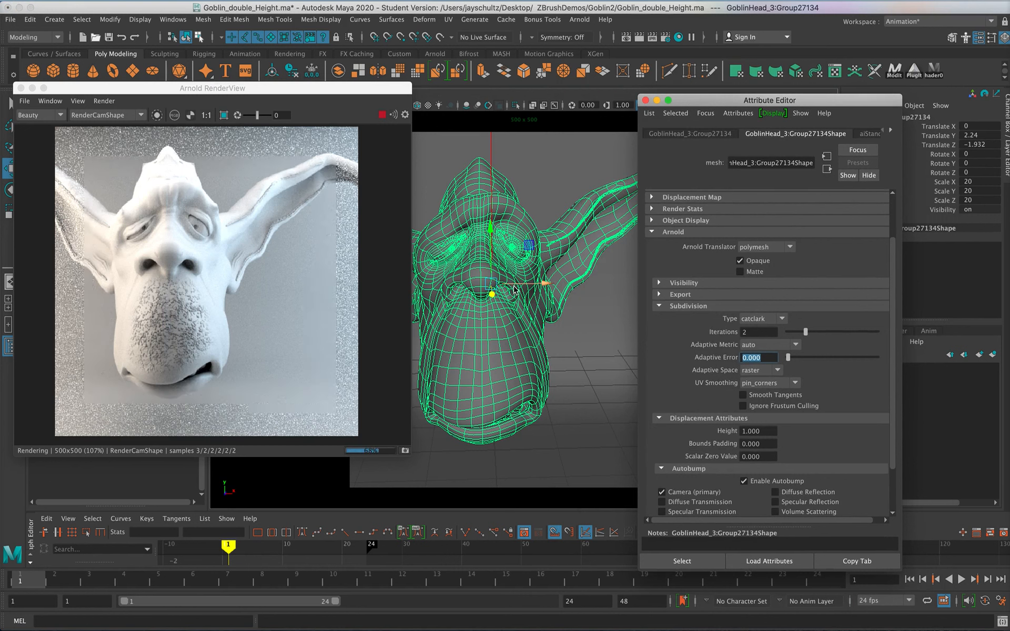
pyautogui.write('1')
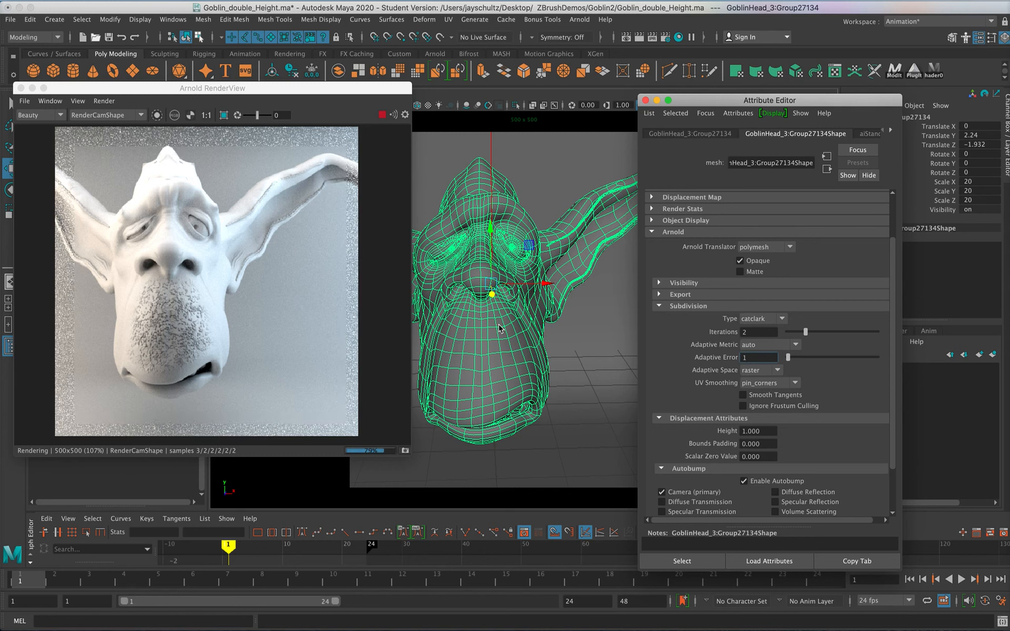
pyautogui.click(499, 328)
pyautogui.press('1')
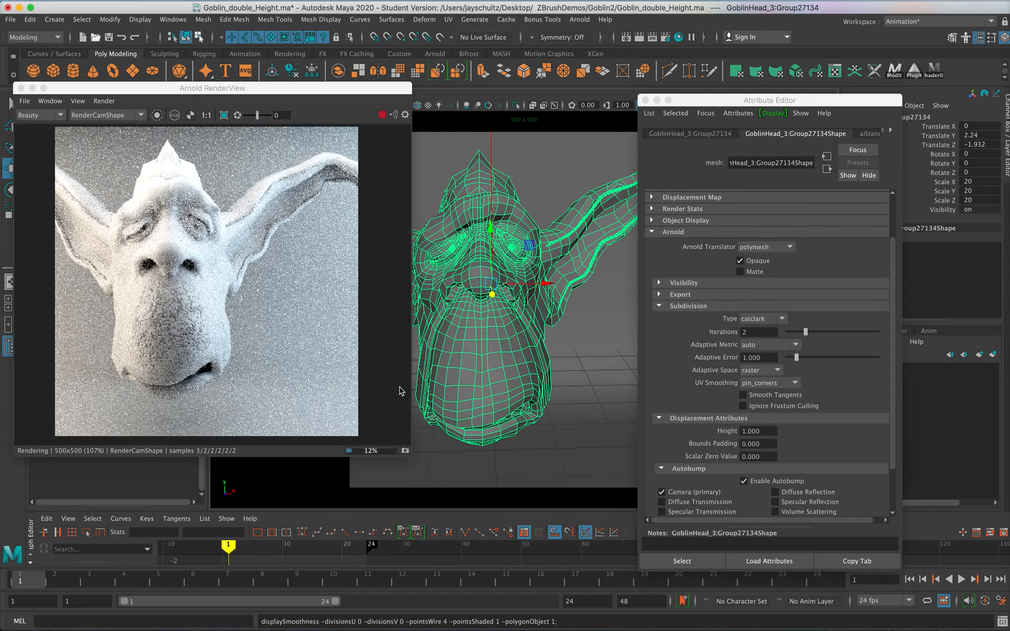
pyautogui.press('3')
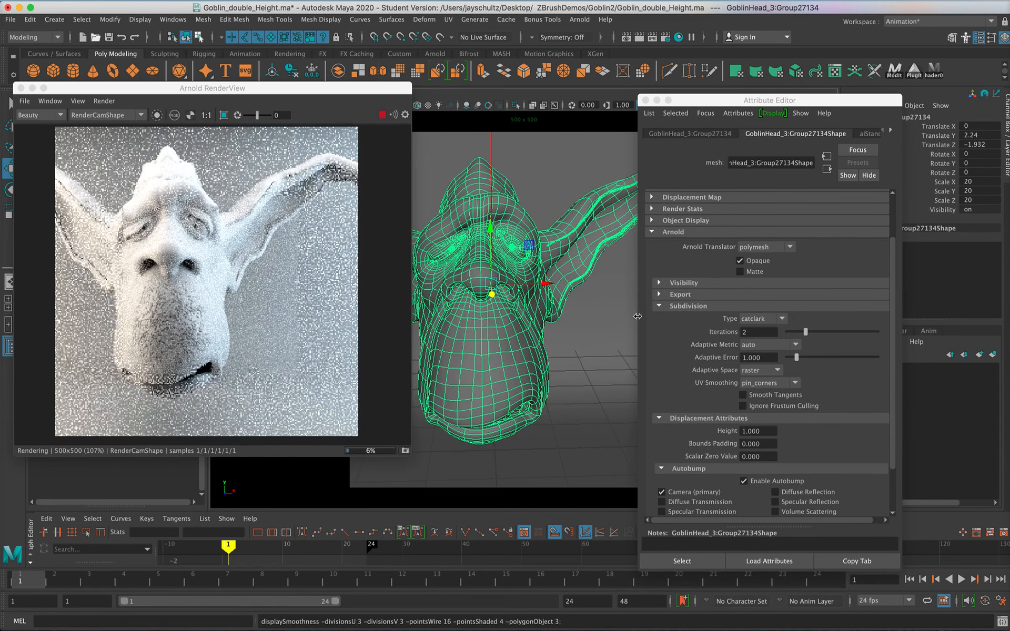
# Examine the goblin's eye and the surrounding skin in close-up in the viewport and the Arnold render
pyautogui.click(767, 432)
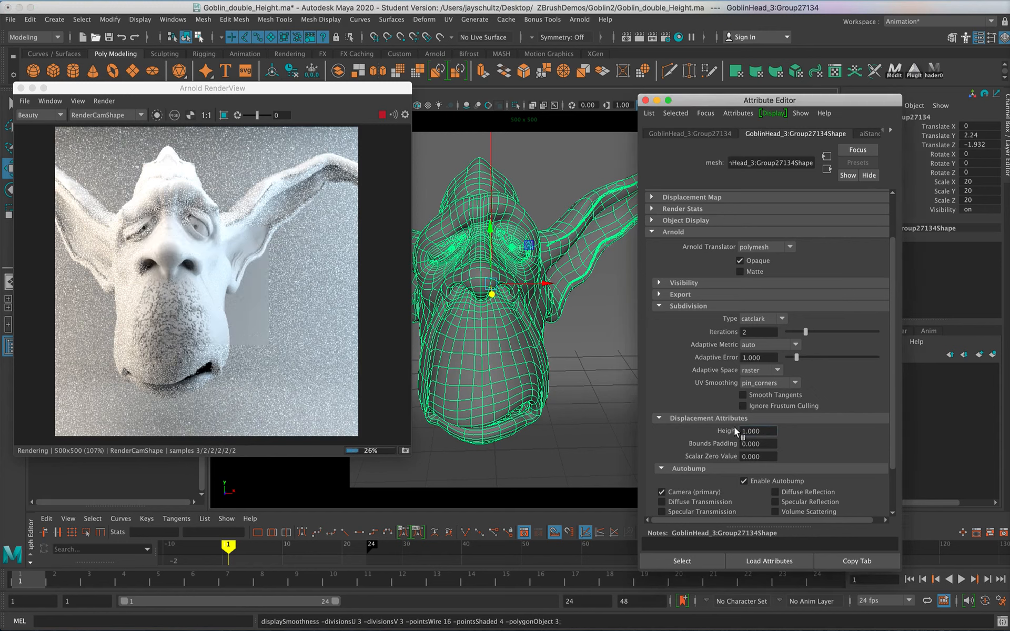
pyautogui.keyDown('alt'); pyautogui.moveTo(516, 285); pyautogui.dragTo(559, 357); pyautogui.keyUp('alt')
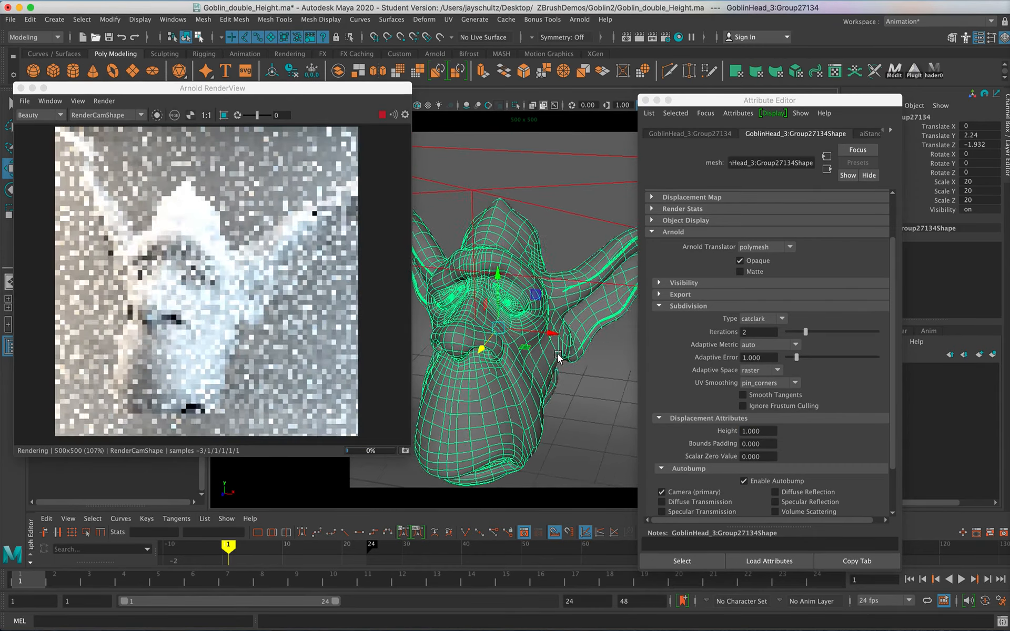
pyautogui.keyDown('alt'); pyautogui.moveTo(513, 349); pyautogui.dragTo(529, 352, button='middle'); pyautogui.keyUp('alt')
pyautogui.keyDown('alt'); pyautogui.moveTo(530, 351); pyautogui.dragTo(586, 343, button='right'); pyautogui.keyUp('alt')
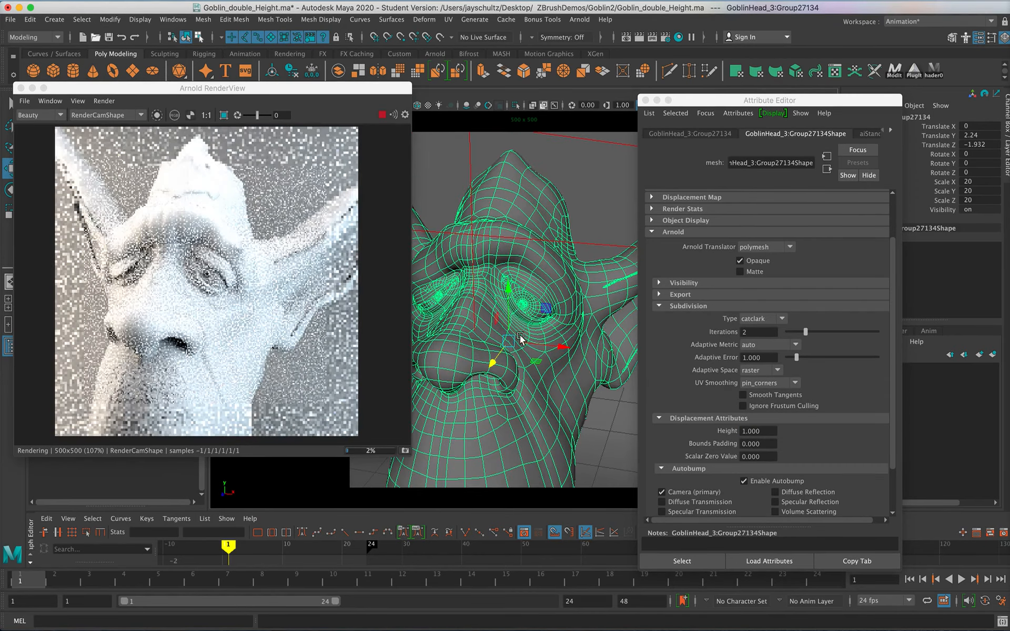
pyautogui.keyDown('alt'); pyautogui.moveTo(521, 339); pyautogui.dragTo(552, 334); pyautogui.keyUp('alt')
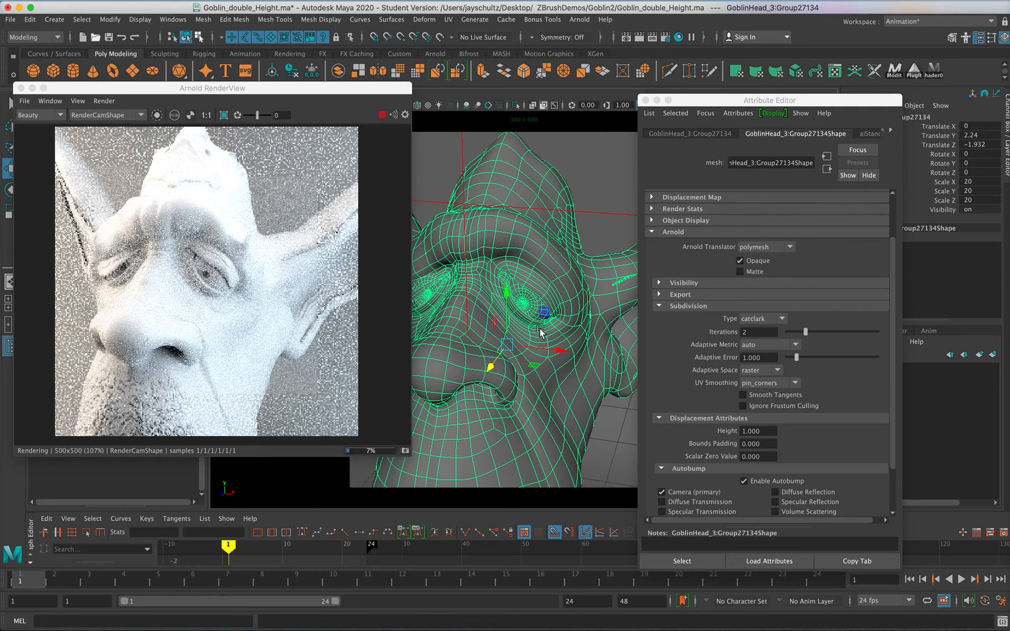
pyautogui.keyDown('alt'); pyautogui.moveTo(541, 332); pyautogui.dragTo(600, 341, button='right'); pyautogui.keyUp('alt')
pyautogui.keyDown('alt'); pyautogui.moveTo(600, 340); pyautogui.dragTo(584, 372, button='middle'); pyautogui.keyUp('alt')
pyautogui.keyDown('alt'); pyautogui.moveTo(538, 356); pyautogui.dragTo(601, 365, button='right'); pyautogui.keyUp('alt')
pyautogui.keyDown('alt'); pyautogui.moveTo(587, 375); pyautogui.dragTo(595, 345, button='middle'); pyautogui.keyUp('alt')
pyautogui.keyDown('alt'); pyautogui.moveTo(595, 345); pyautogui.dragTo(577, 367); pyautogui.keyUp('alt')
pyautogui.keyDown('alt'); pyautogui.moveTo(578, 368); pyautogui.dragTo(580, 366, button='middle'); pyautogui.keyUp('alt')
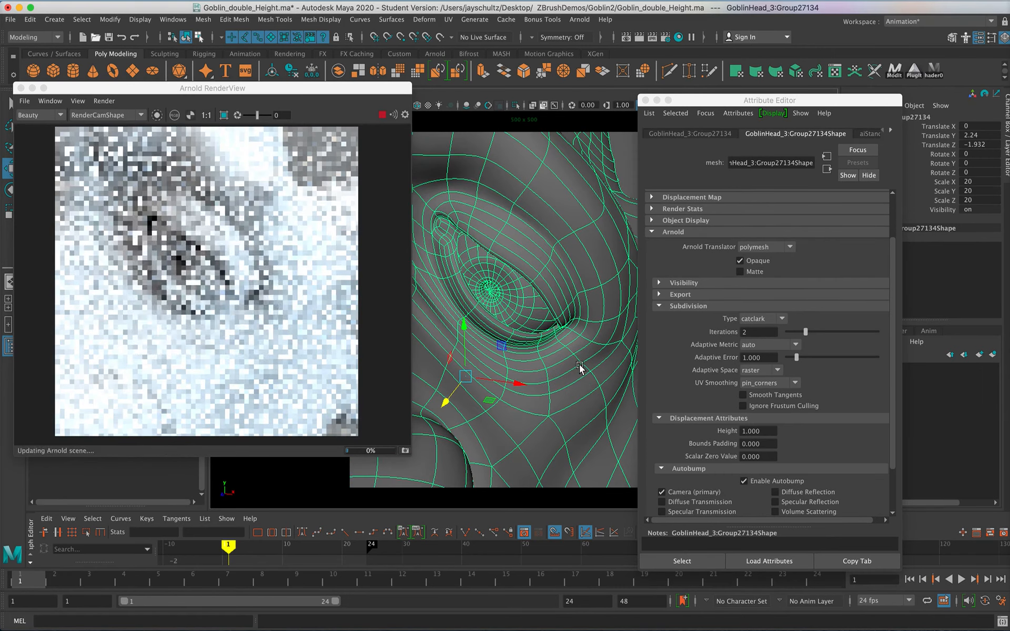
pyautogui.keyDown('alt'); pyautogui.moveTo(545, 370); pyautogui.dragTo(564, 370); pyautogui.keyUp('alt')
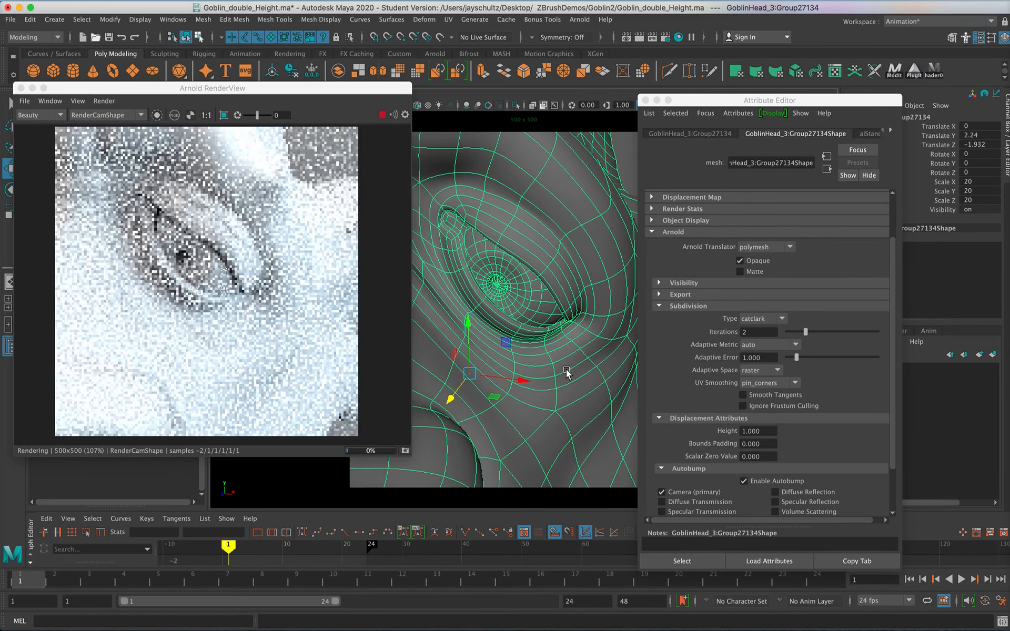
# Set the head's displacement height to 2 and inspect the rendered wrinkles around the eye
pyautogui.click(756, 432)
pyautogui.write('2')
pyautogui.press('Tab')
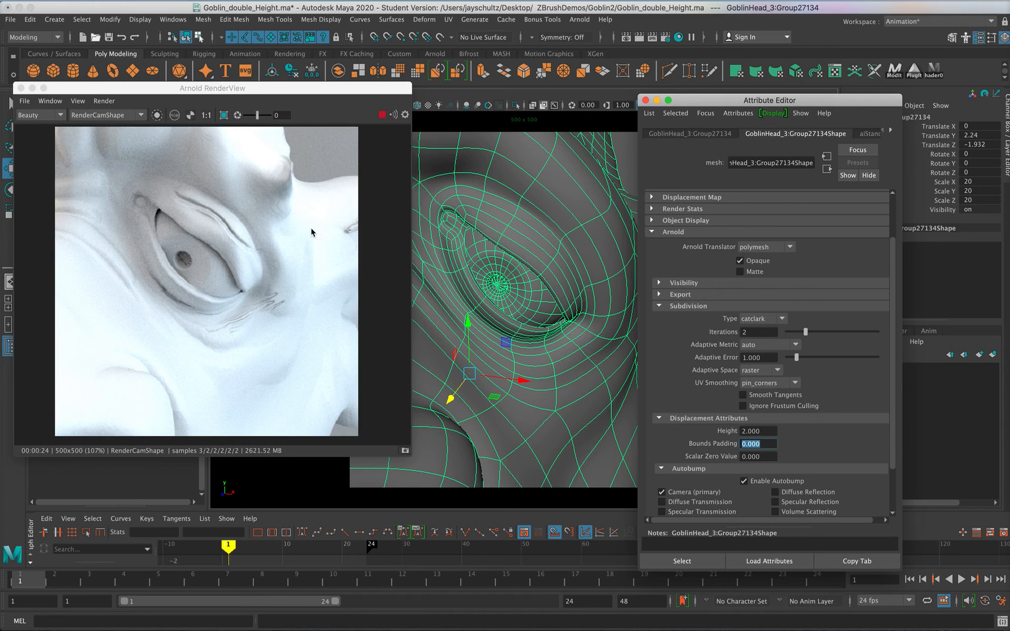
pyautogui.moveTo(303, 280)
pyautogui.keyDown('alt'); pyautogui.mouseDown(button='right')
pyautogui.moveTo(273, 288)
pyautogui.moveTo(304, 281)
pyautogui.mouseUp(button='right'); pyautogui.keyUp('alt')
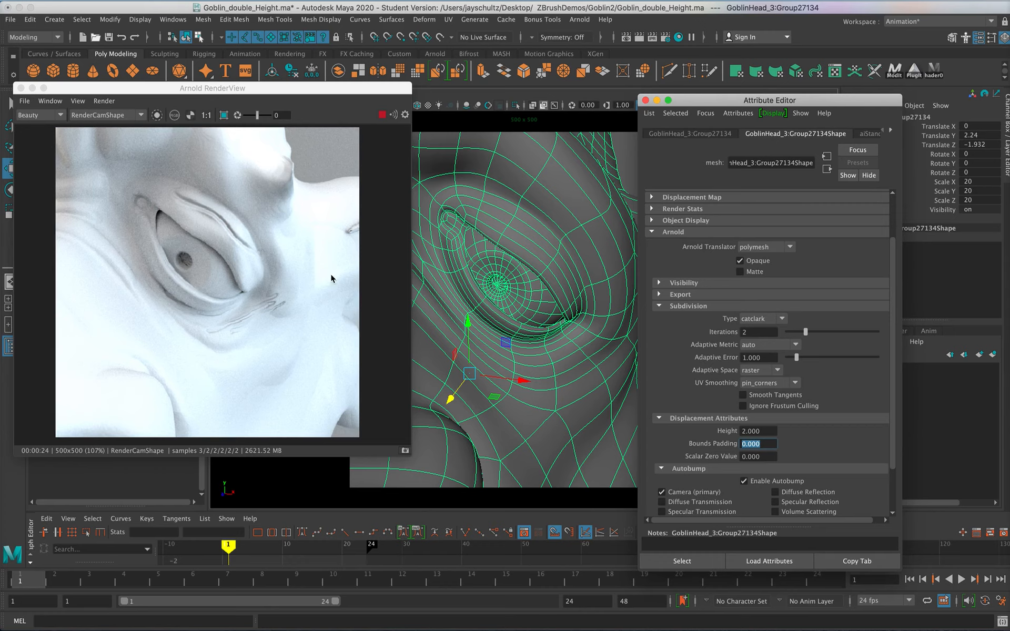
# Frame the whole goblin face from the front and set the head's displacement height to 1.3
pyautogui.keyDown('alt'); pyautogui.moveTo(561, 322); pyautogui.dragTo(471, 308, button='right'); pyautogui.keyUp('alt')
pyautogui.keyDown('alt'); pyautogui.moveTo(471, 308); pyautogui.dragTo(525, 269); pyautogui.keyUp('alt')
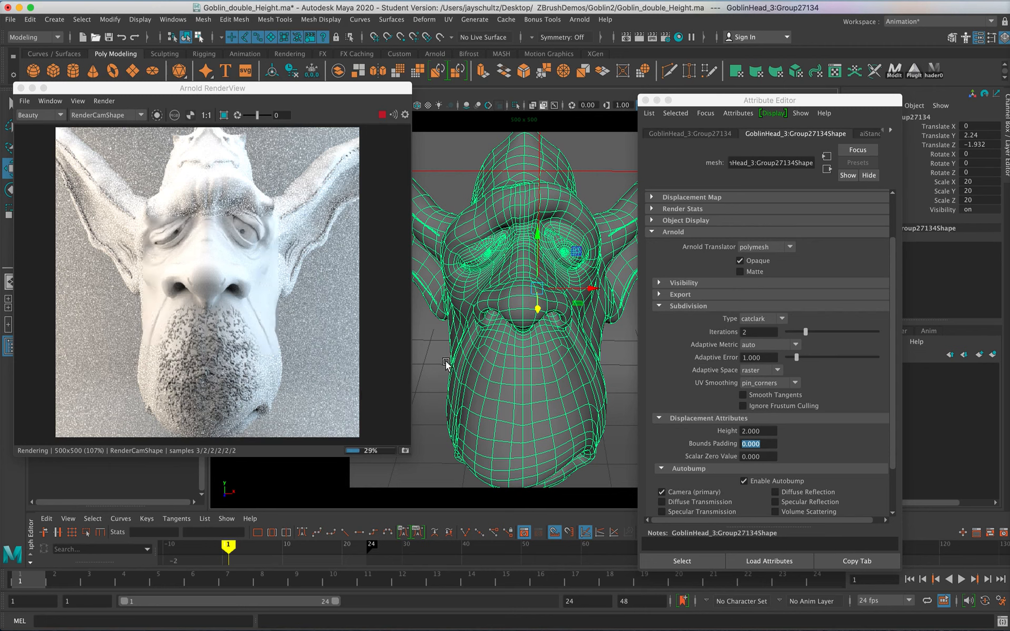
pyautogui.keyDown('alt'); pyautogui.moveTo(499, 389); pyautogui.dragTo(500, 379); pyautogui.keyUp('alt')
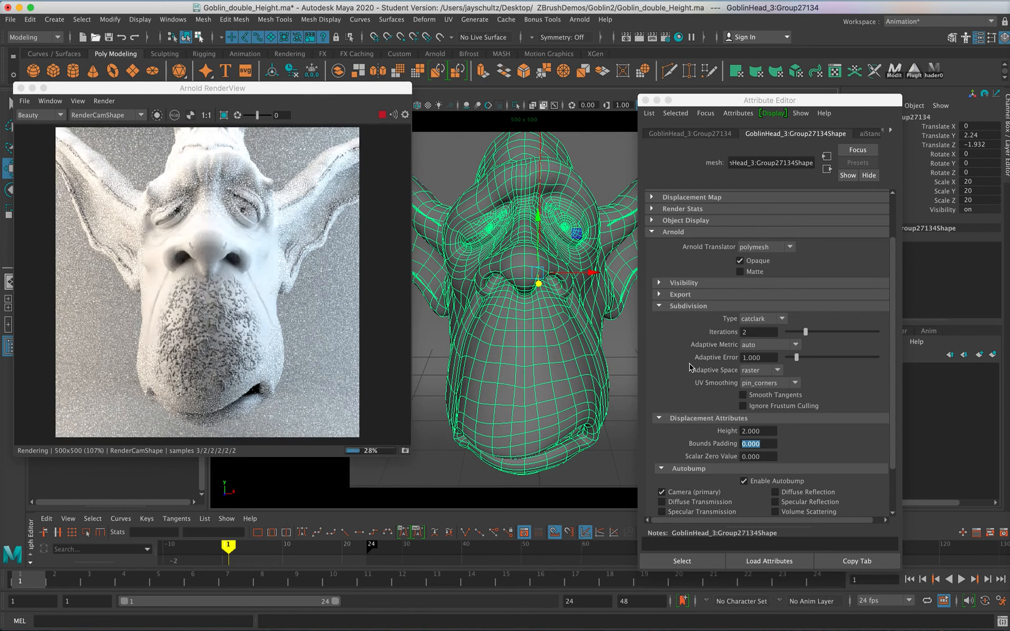
pyautogui.moveTo(772, 431); pyautogui.dragTo(705, 430)
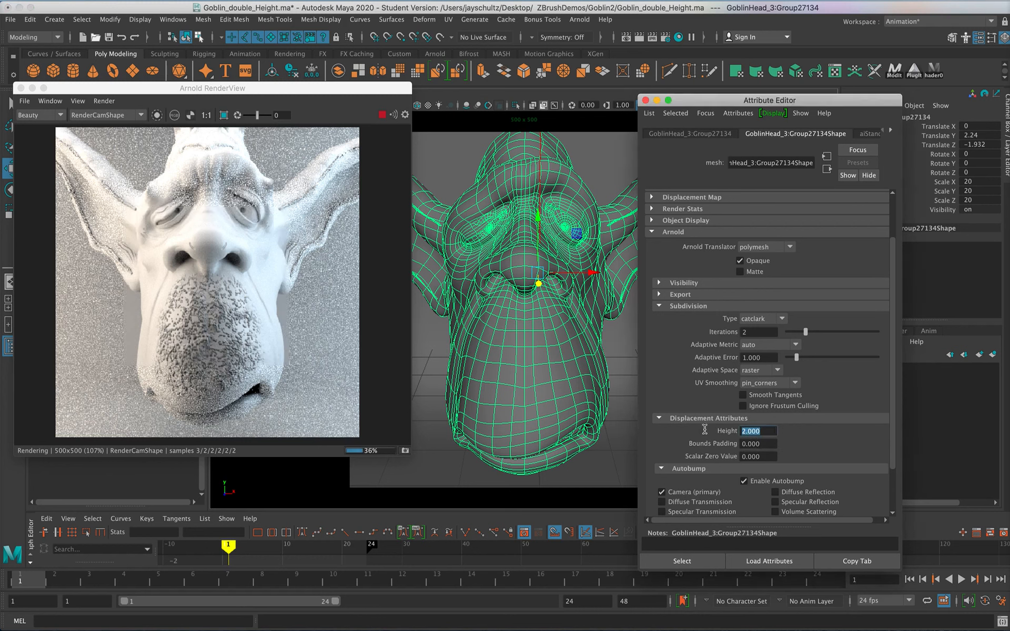
pyautogui.write('1.3')
pyautogui.press('Tab')
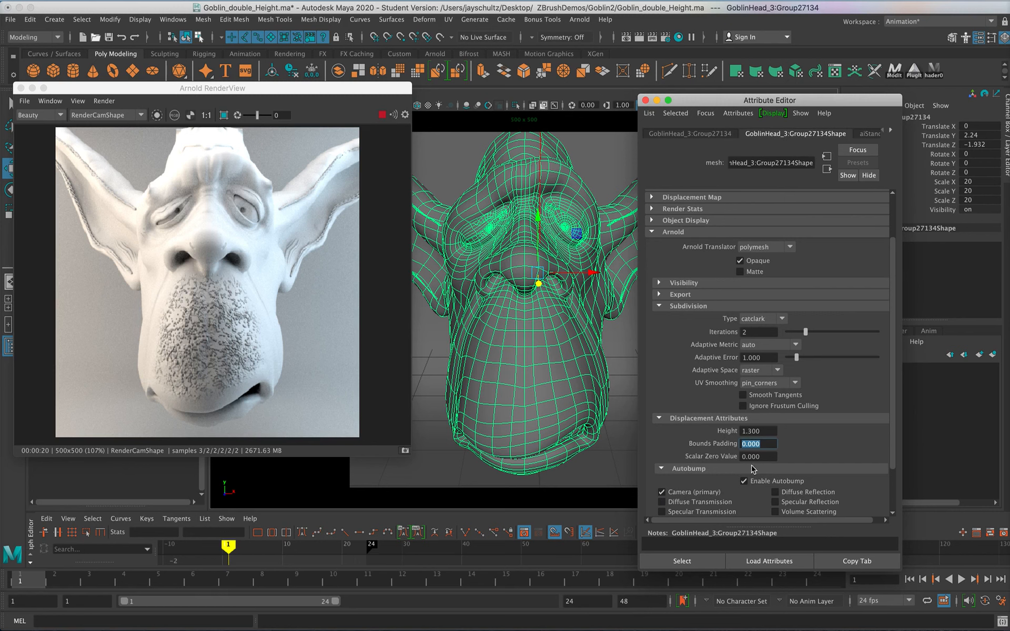
# Set the goblin head's Arnold subdivision iterations to 3
pyautogui.click(752, 332)
pyautogui.write('3')
pyautogui.press('Tab')
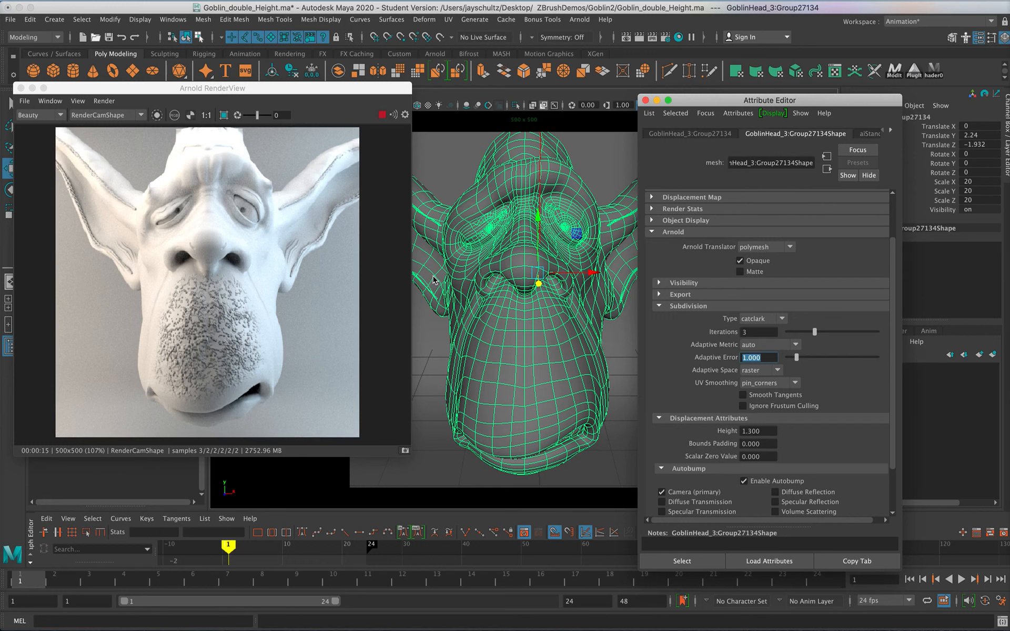
pyautogui.click(792, 1)
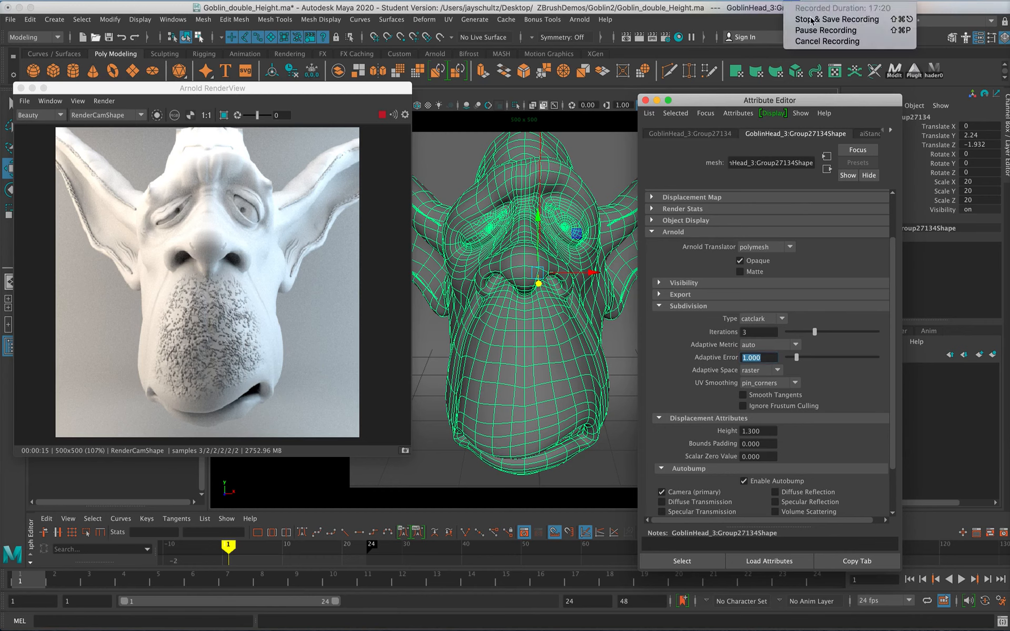